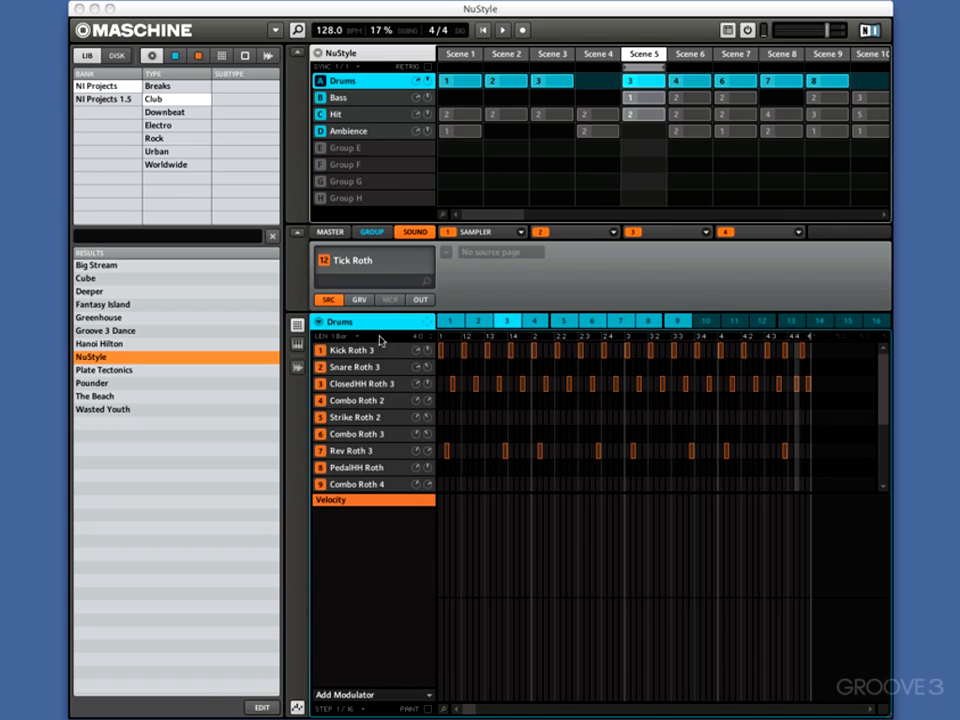
# Play Scene 5 with Kick Roth 3 selected and solo the Drums group
pyautogui.click(352, 350)
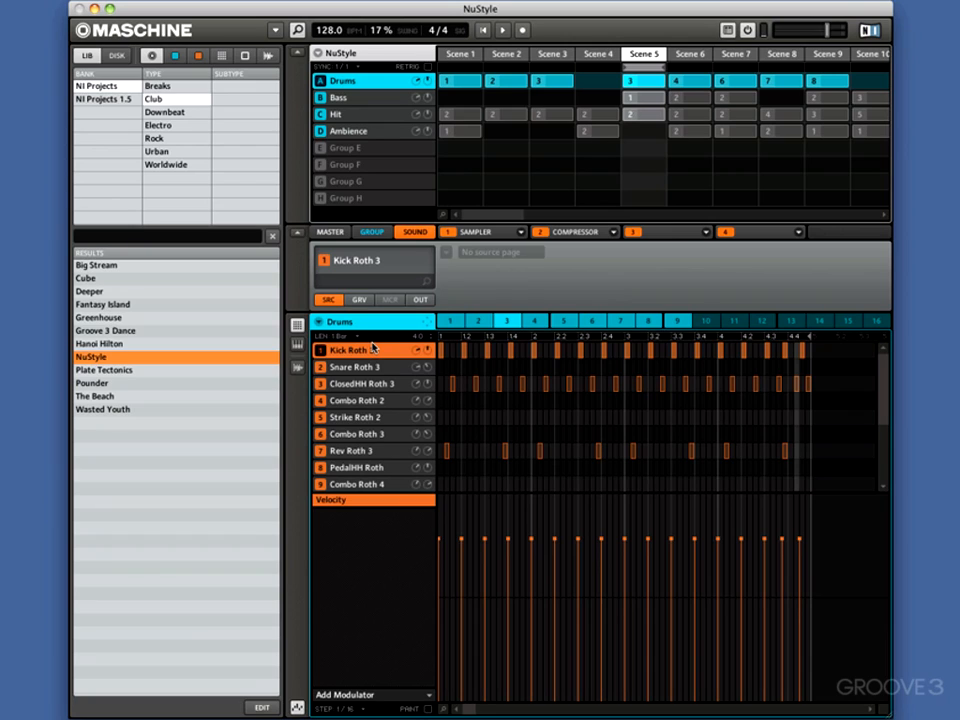
pyautogui.press('space')
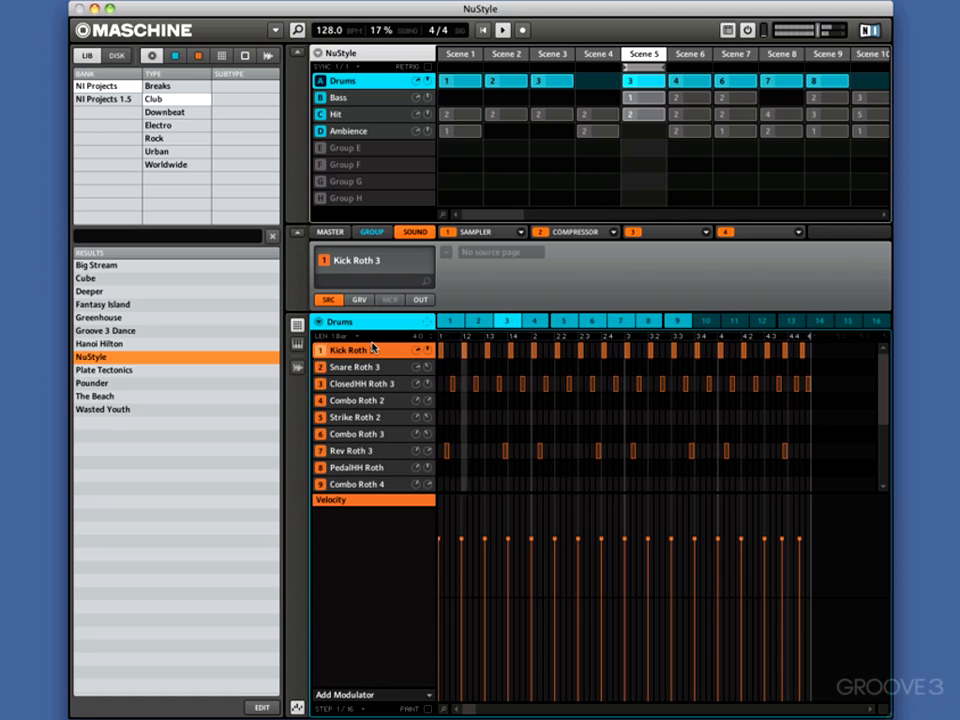
pyautogui.keyDown('shift'); pyautogui.click(321, 81); pyautogui.keyUp('shift')
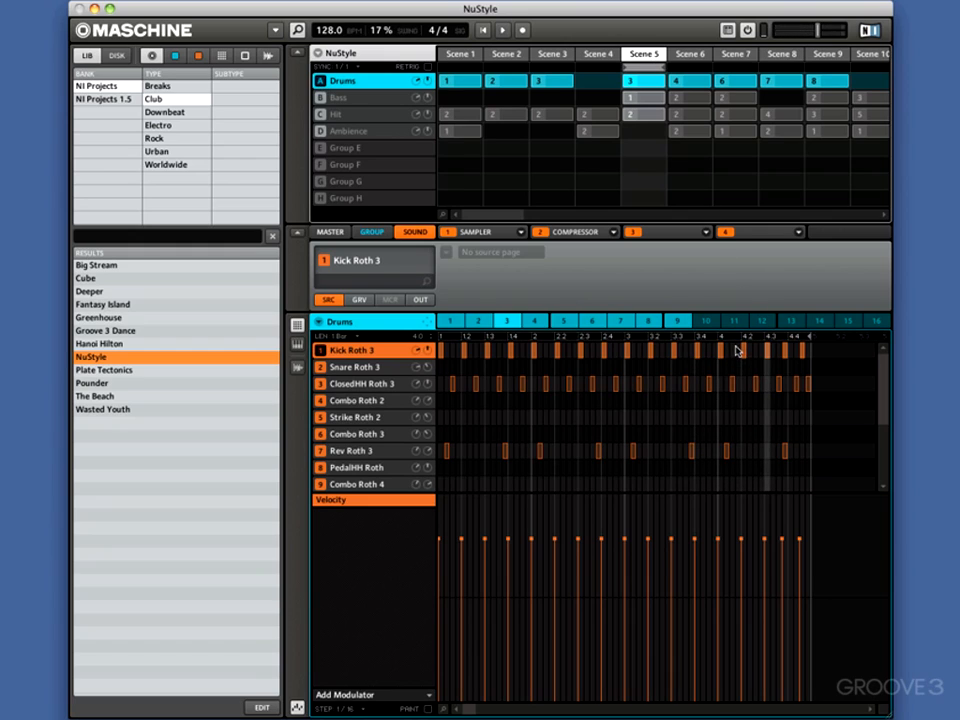
# Delete every drum hit after the bar 4 downbeat in Drums pattern 3 and play the pattern from the start
pyautogui.moveTo(737, 350); pyautogui.dragTo(810, 354)
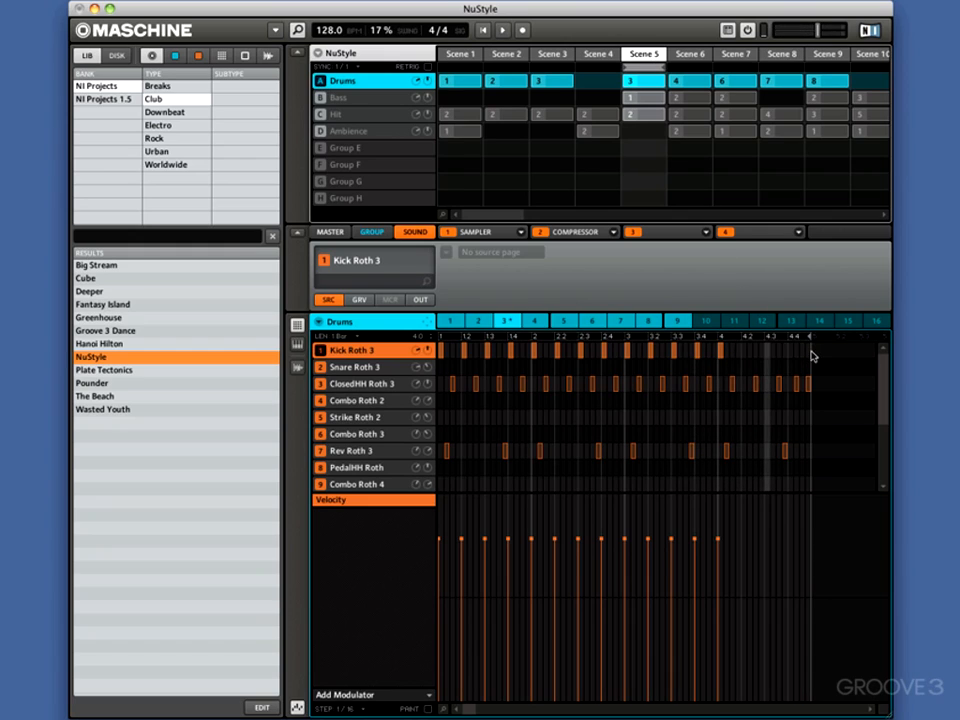
pyautogui.moveTo(726, 362); pyautogui.dragTo(827, 457)
pyautogui.press('Delete')
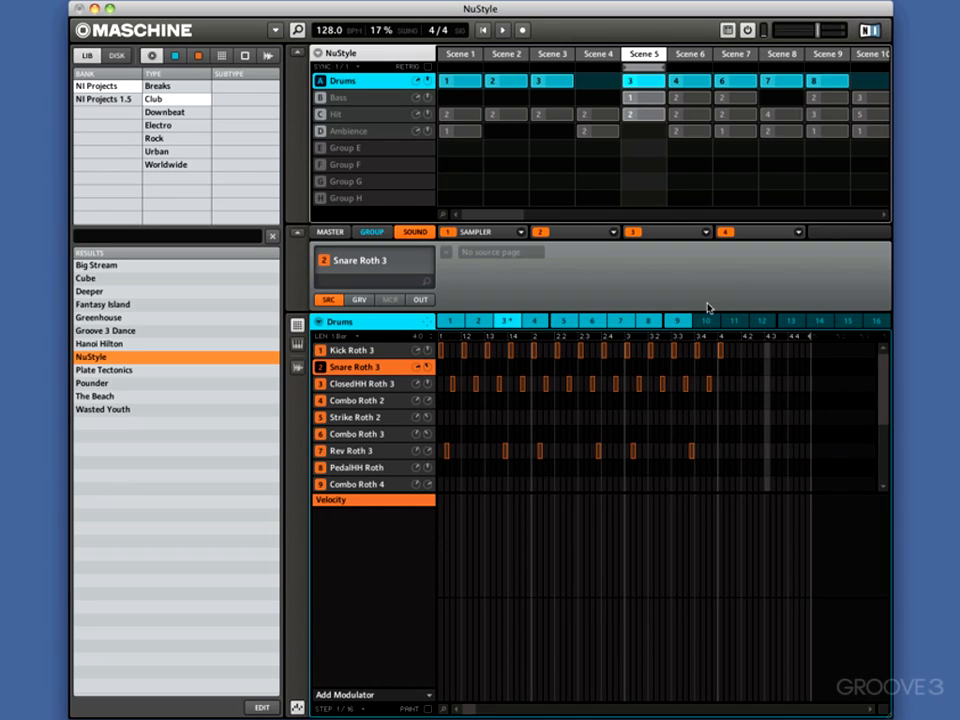
pyautogui.click(483, 33)
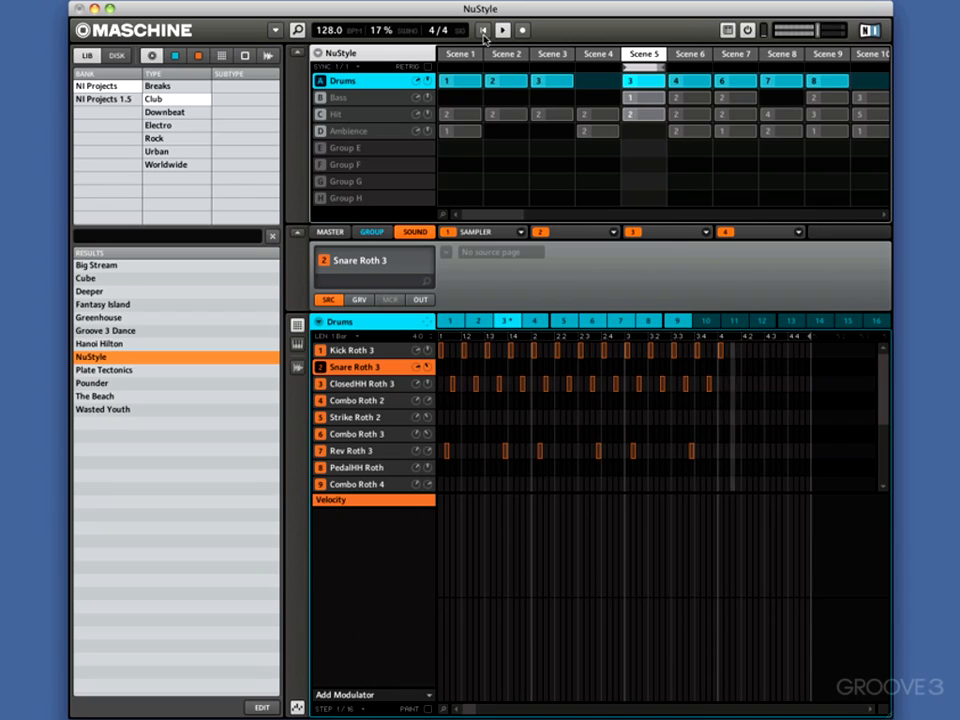
# Load the Metaverb effect into the second slot of Snare Roth 3 and restart playback
pyautogui.click(568, 234)
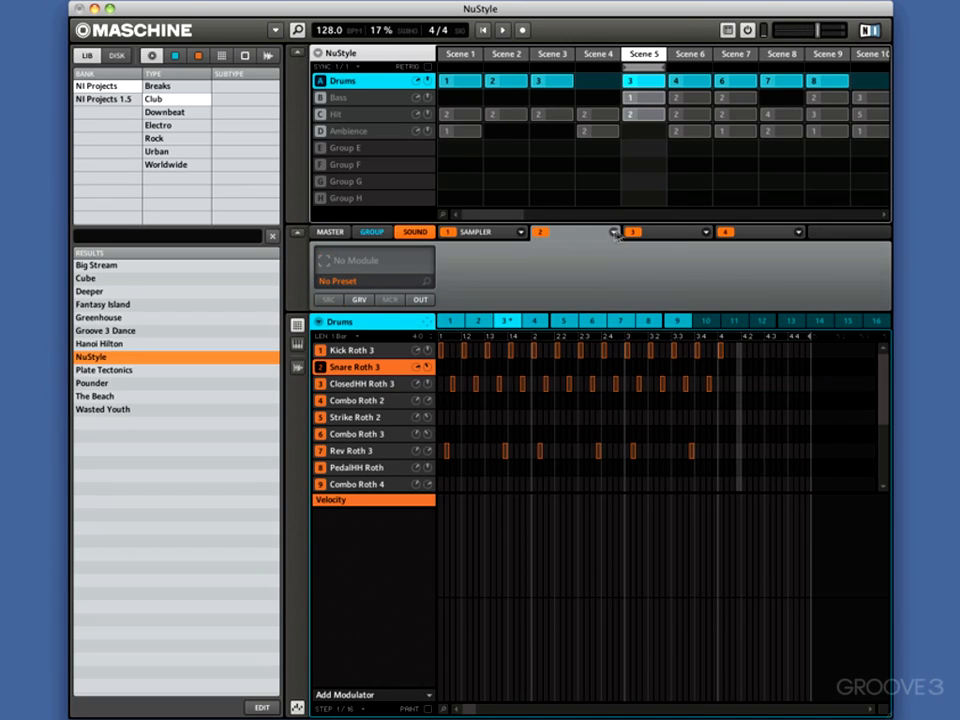
pyautogui.click(614, 234)
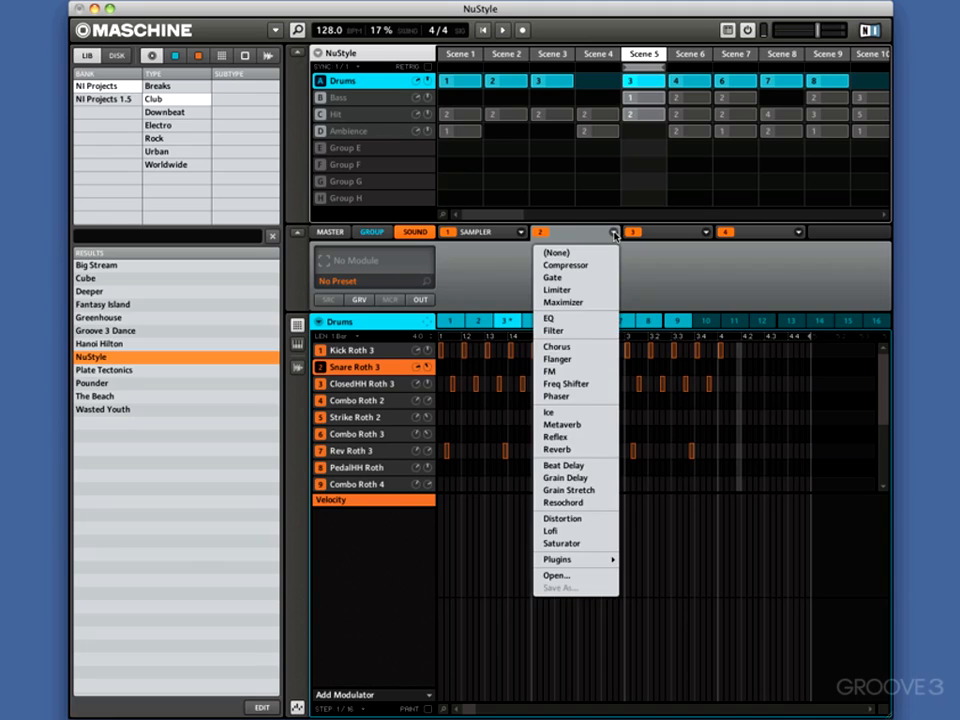
pyautogui.click(575, 428)
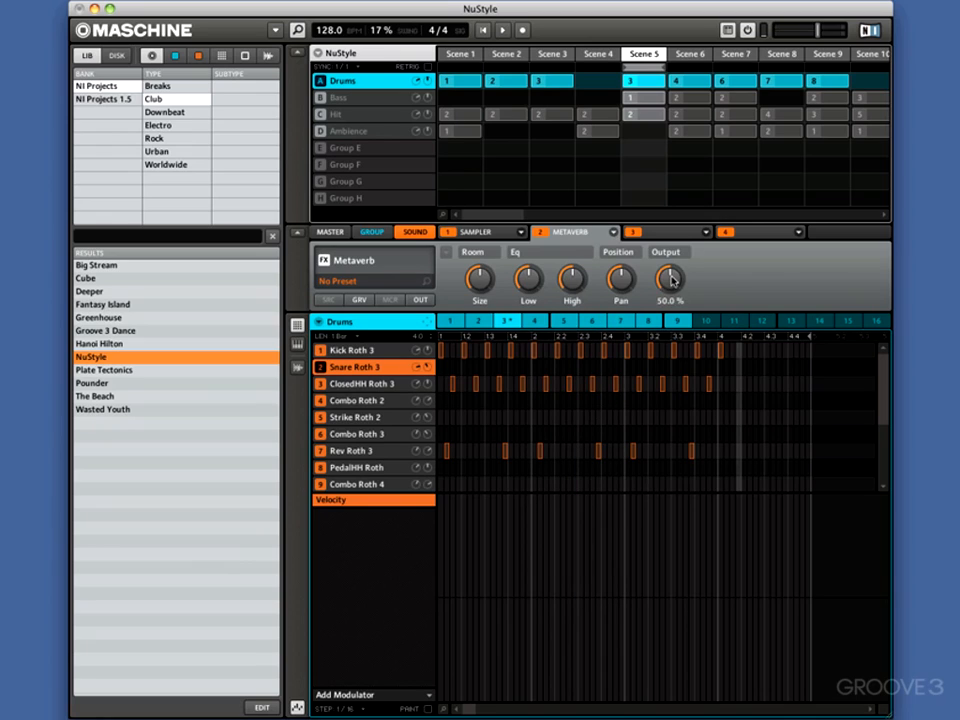
pyautogui.click(484, 31)
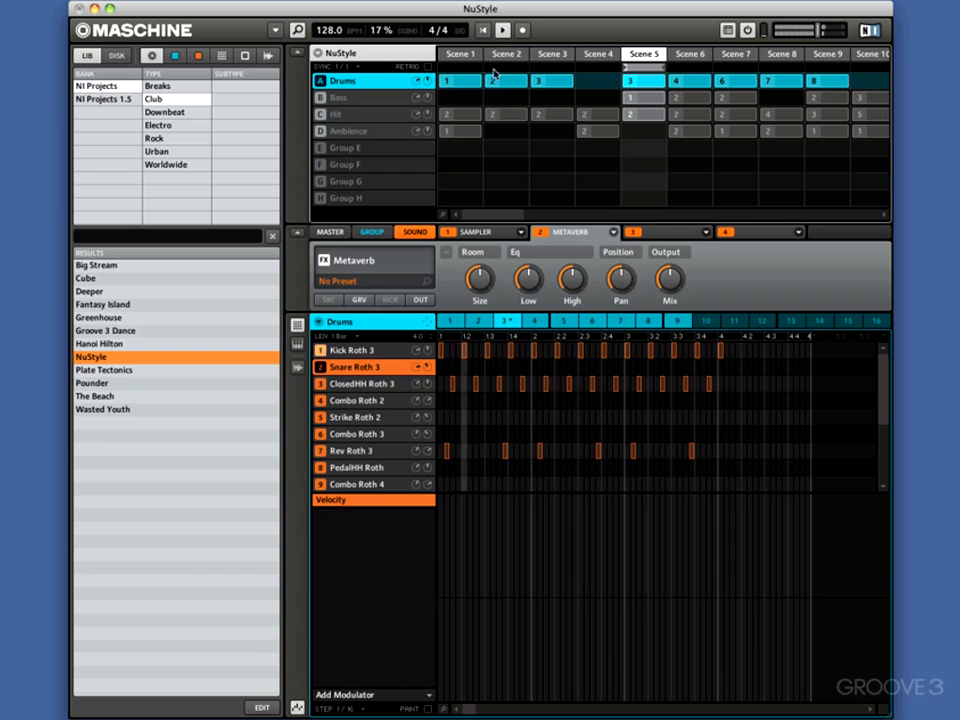
# Load Metaverb into the third slot of Kick Roth 3, enlarging the room size, raising the low EQ and lowering the high EQ
pyautogui.click(371, 352)
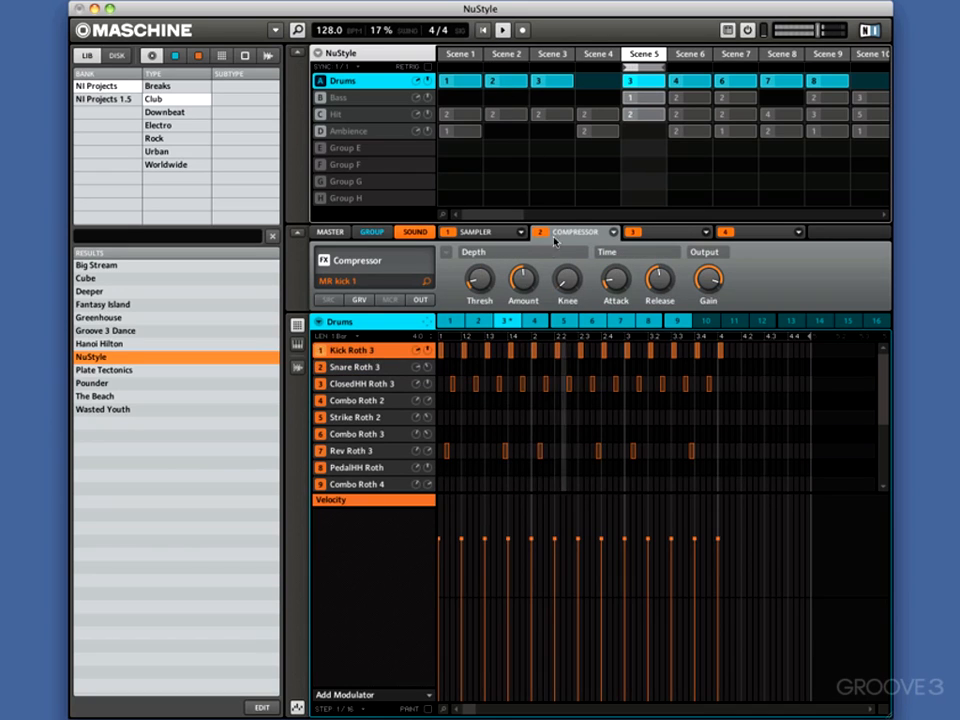
pyautogui.click(705, 233)
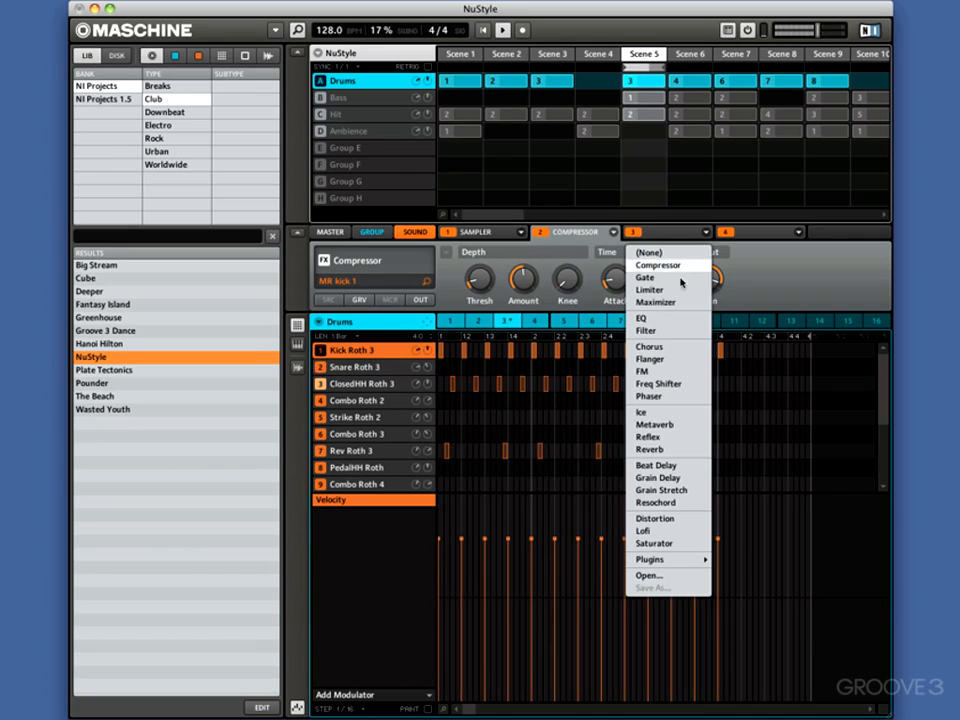
pyautogui.click(648, 425)
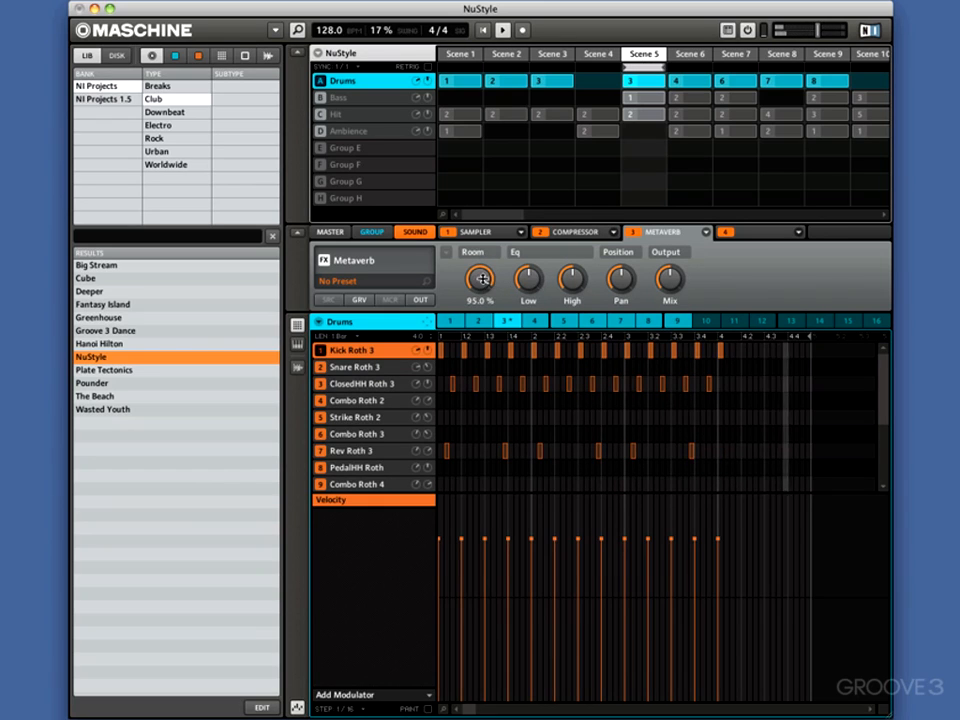
pyautogui.moveTo(482, 278); pyautogui.dragTo(569, 305)
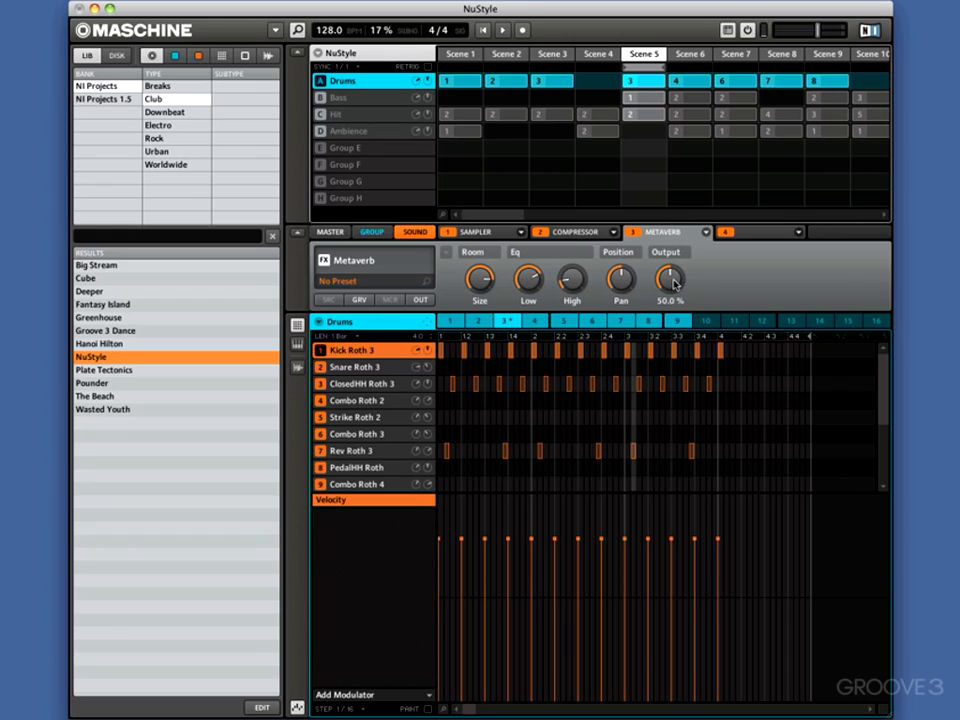
# Record live modulation of the Metaverb Mix on Kick Roth 3 while the pattern plays from the start
pyautogui.moveTo(675, 284); pyautogui.dragTo(657, 281)
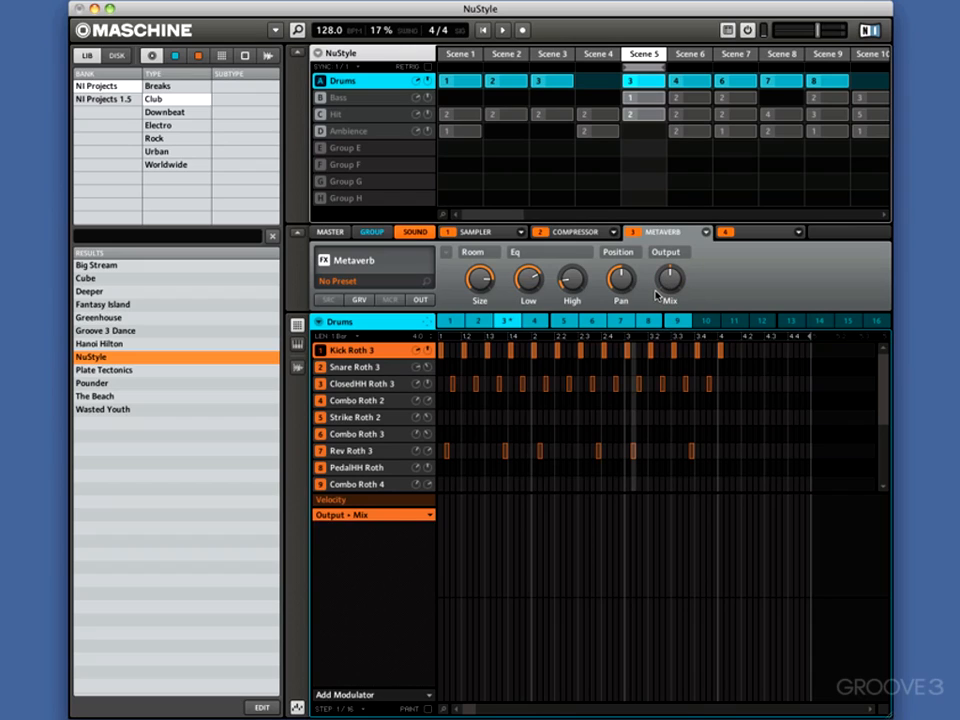
pyautogui.click(486, 32)
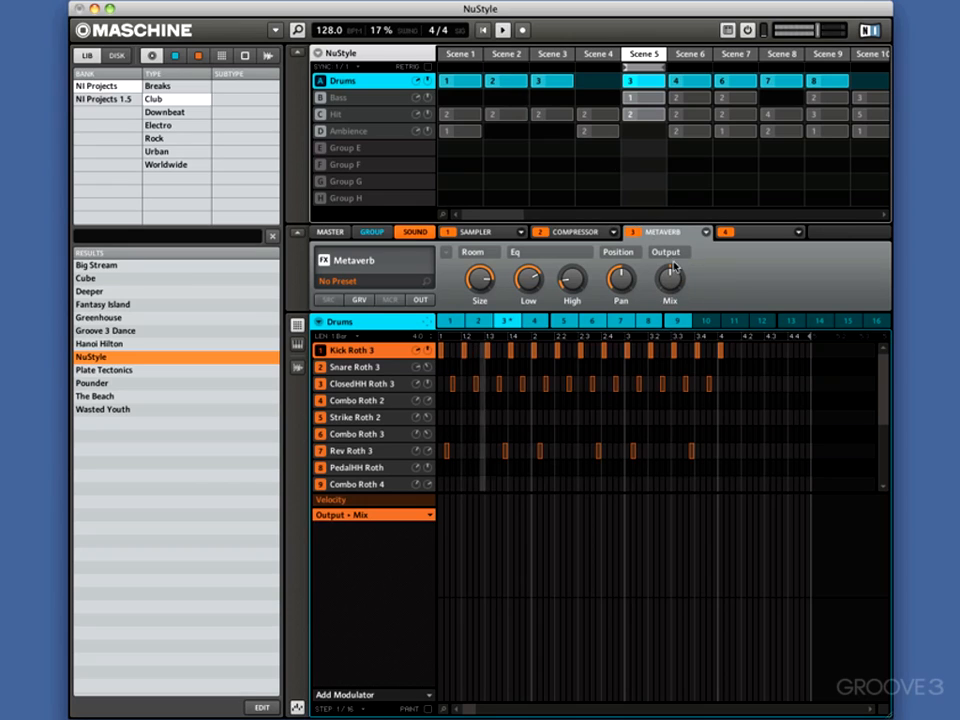
pyautogui.moveTo(669, 270)
pyautogui.mouseDown()
pyautogui.moveTo(655, 287)
pyautogui.moveTo(652, 364)
pyautogui.moveTo(652, 150)
pyautogui.mouseUp()
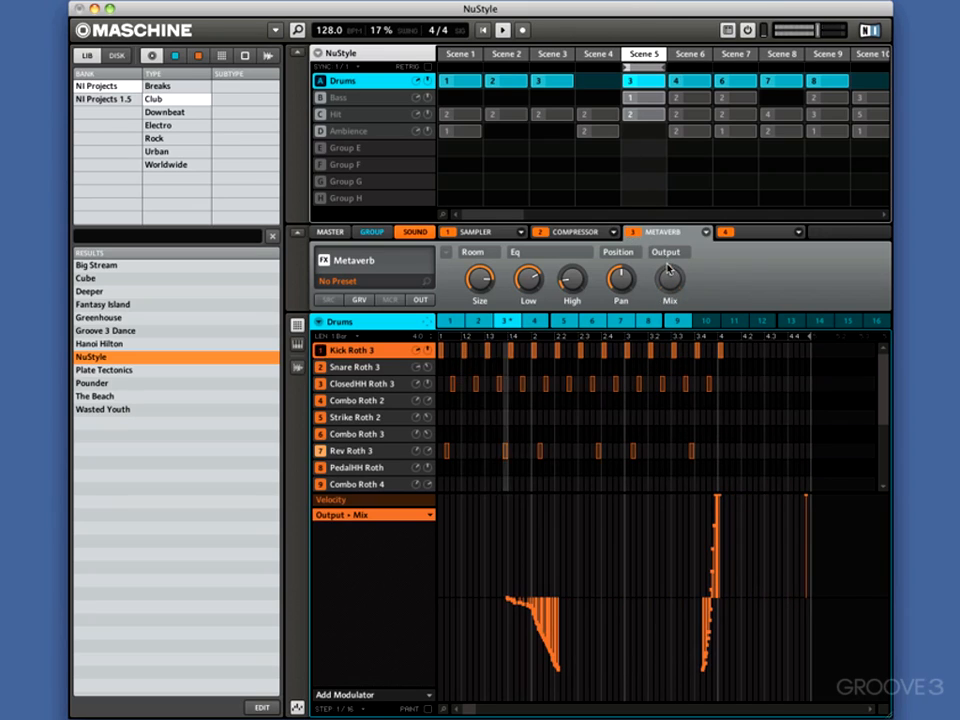
pyautogui.moveTo(661, 273)
pyautogui.mouseDown()
pyautogui.moveTo(660, 290)
pyautogui.moveTo(656, 264)
pyautogui.moveTo(655, 310)
pyautogui.moveTo(656, 156)
pyautogui.mouseUp()
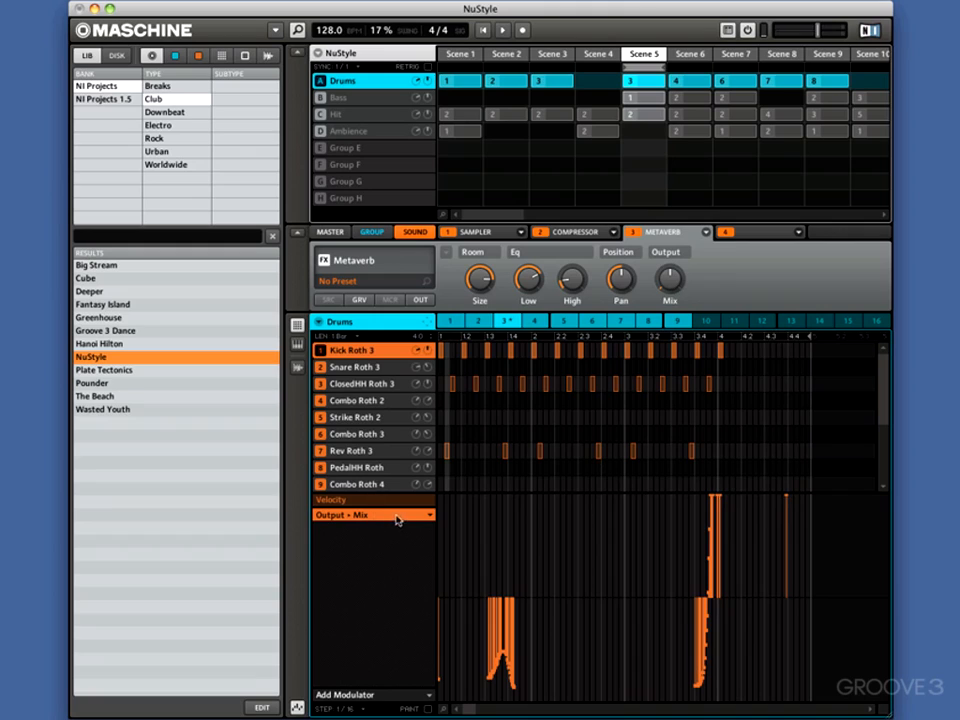
# Remove the recorded Output Mix modulation from Kick Roth 3 and add an empty Metaverb Output Mix lane
pyautogui.click(430, 515)
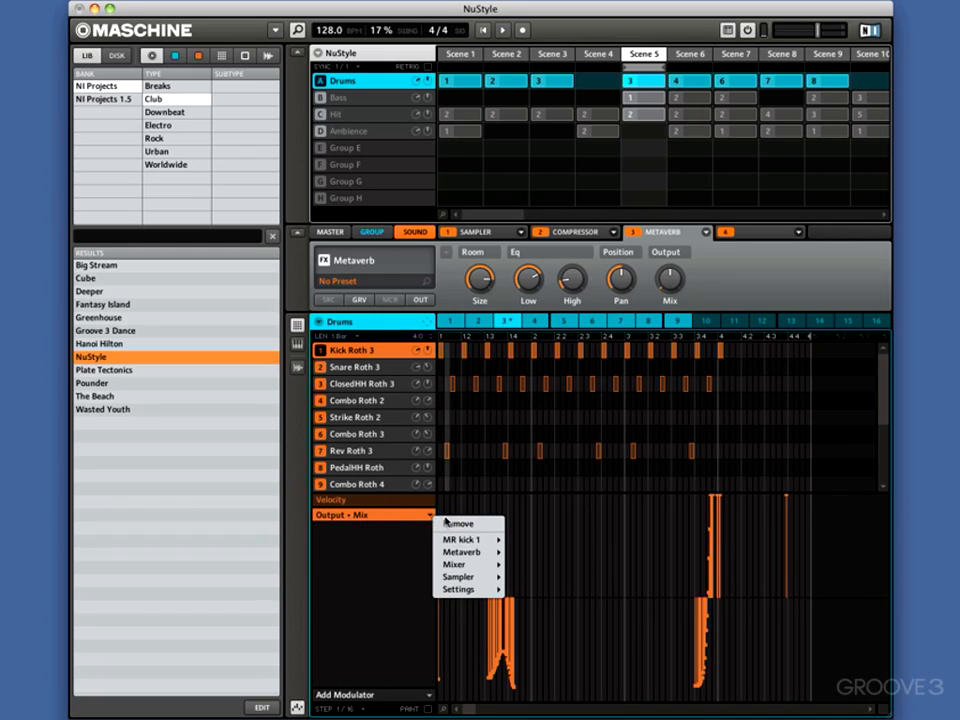
pyautogui.click(447, 522)
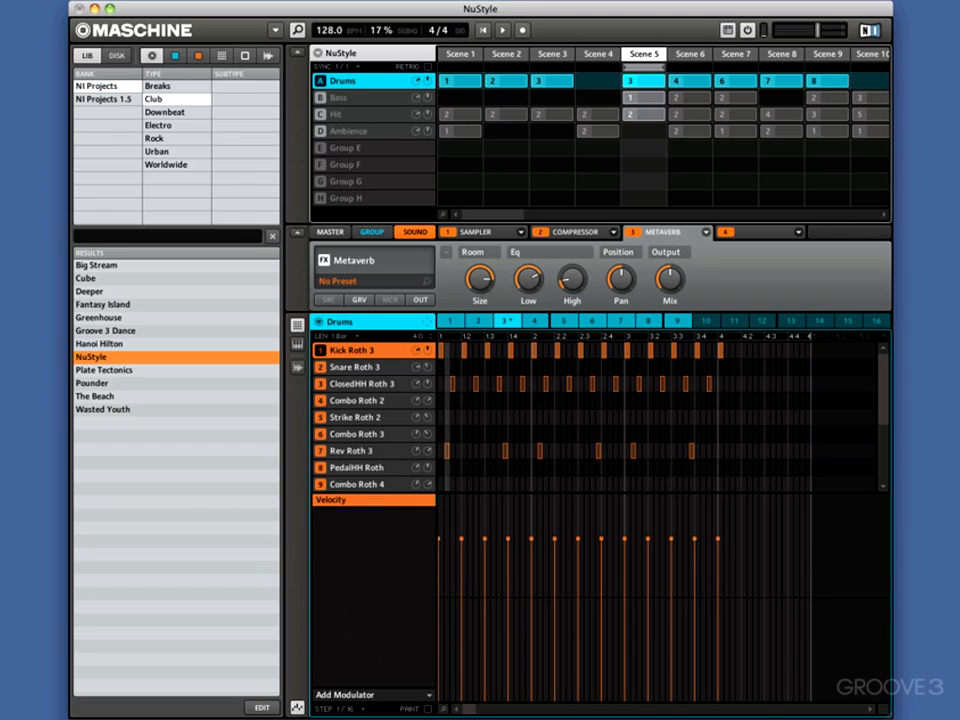
pyautogui.click(427, 697)
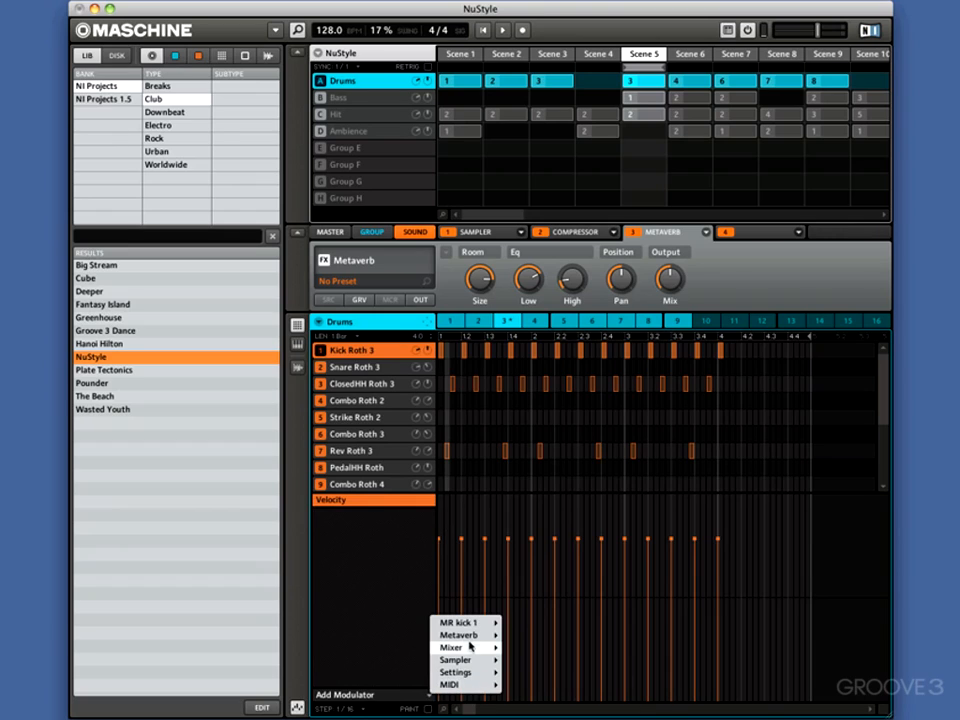
pyautogui.moveTo(471, 641)
pyautogui.click(520, 706)
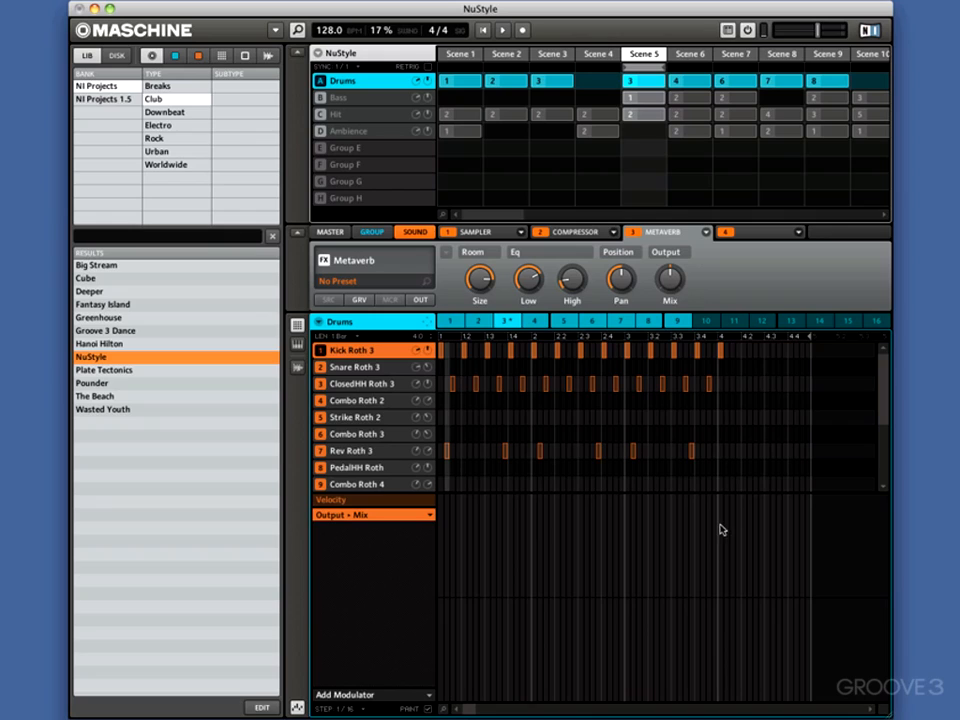
# Paint the Metaverb Mix modulation at maximum throughout bar 4 and at minimum across bars 1 to 3, then play the pattern
pyautogui.moveTo(720, 501)
pyautogui.mouseDown()
pyautogui.moveTo(812, 505)
pyautogui.moveTo(716, 501)
pyautogui.mouseUp()
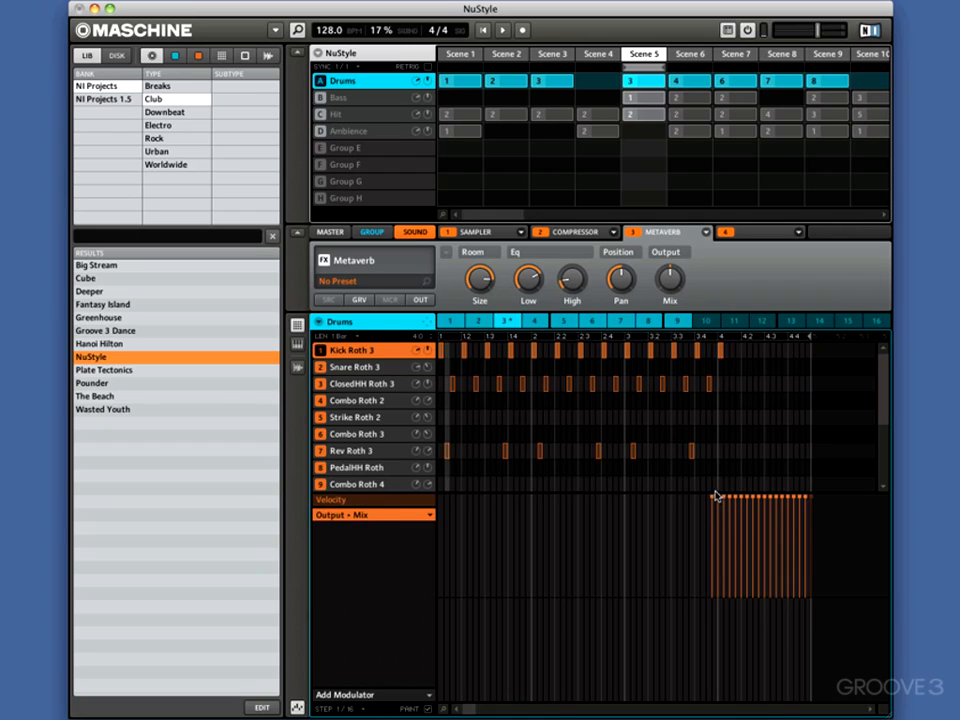
pyautogui.moveTo(715, 496); pyautogui.dragTo(712, 499)
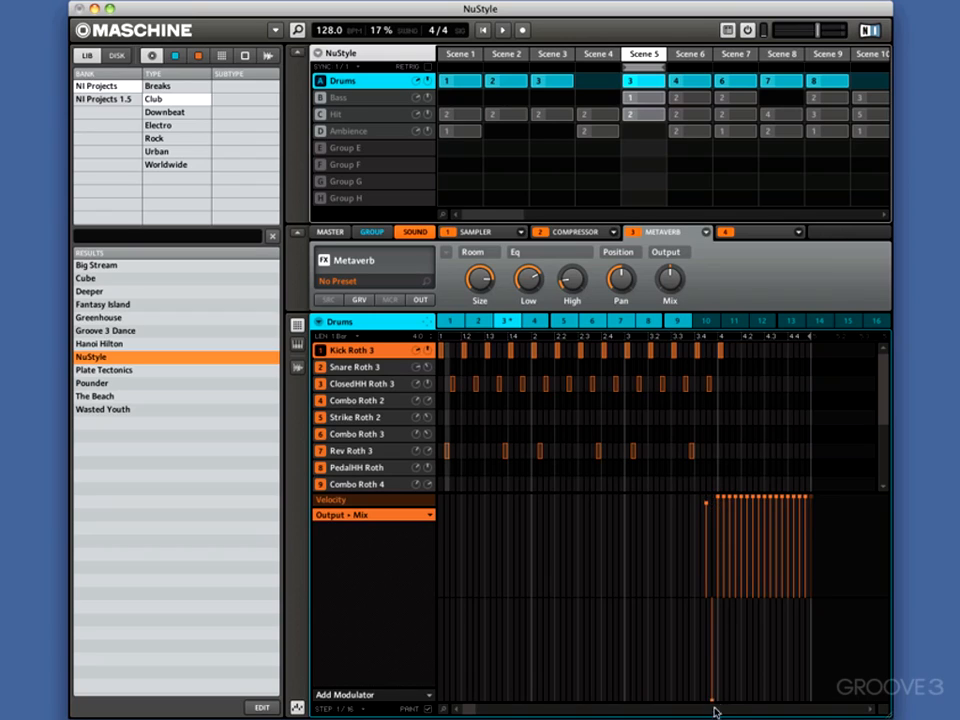
pyautogui.moveTo(715, 712); pyautogui.dragTo(437, 712)
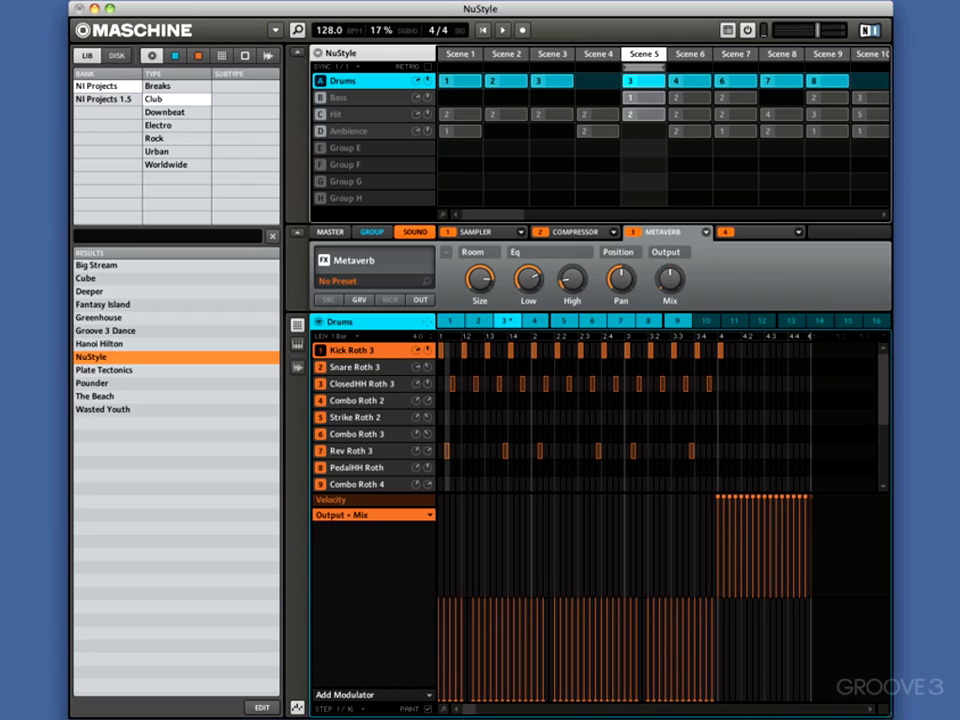
pyautogui.moveTo(541, 704); pyautogui.dragTo(561, 706)
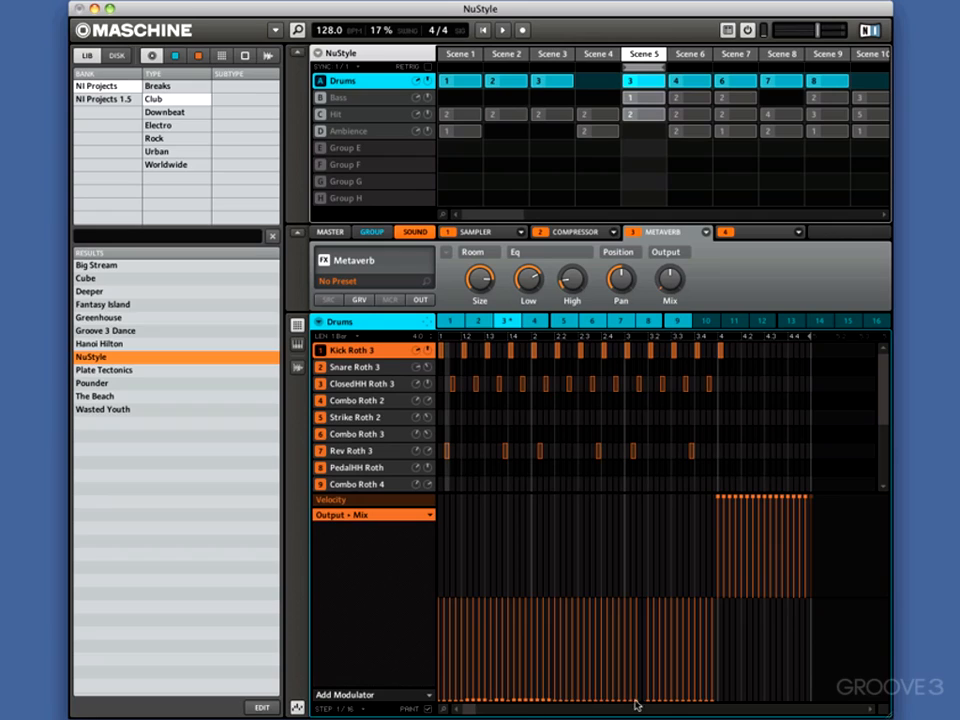
pyautogui.moveTo(635, 705); pyautogui.dragTo(646, 705)
pyautogui.press('space')
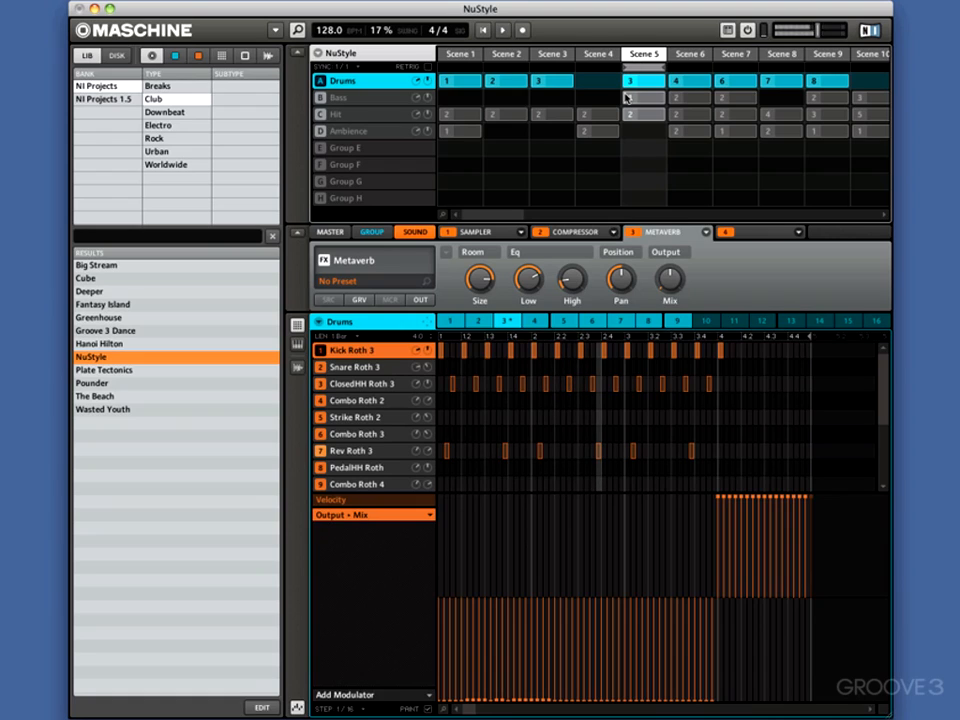
# Load an Input module into the first slot of Sound 1 in Group E
pyautogui.hscroll(5, 627, 97)
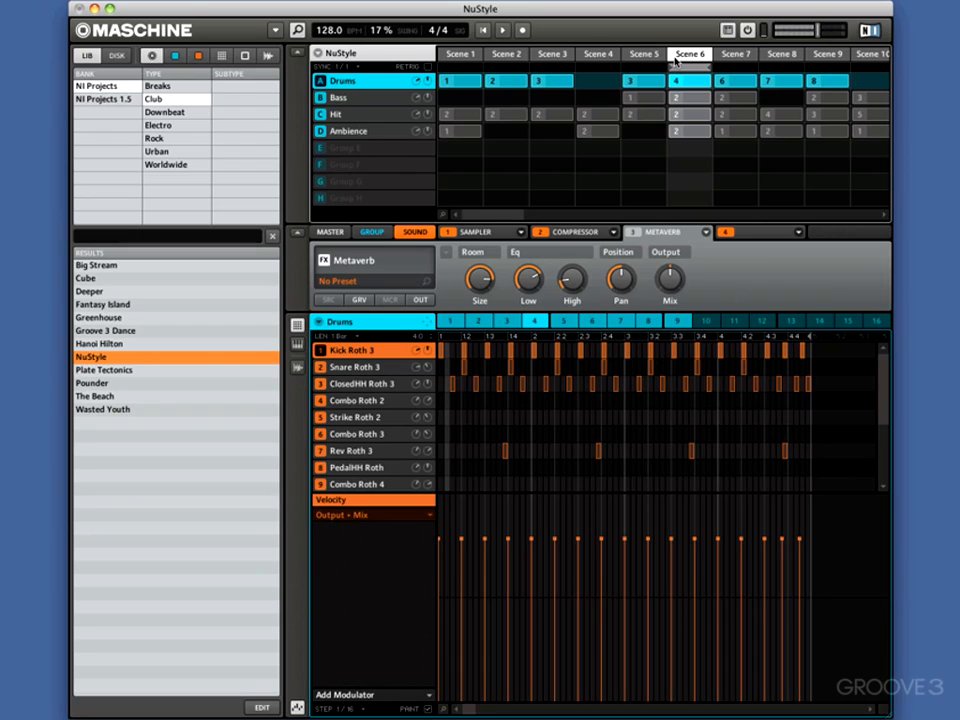
pyautogui.click(367, 149)
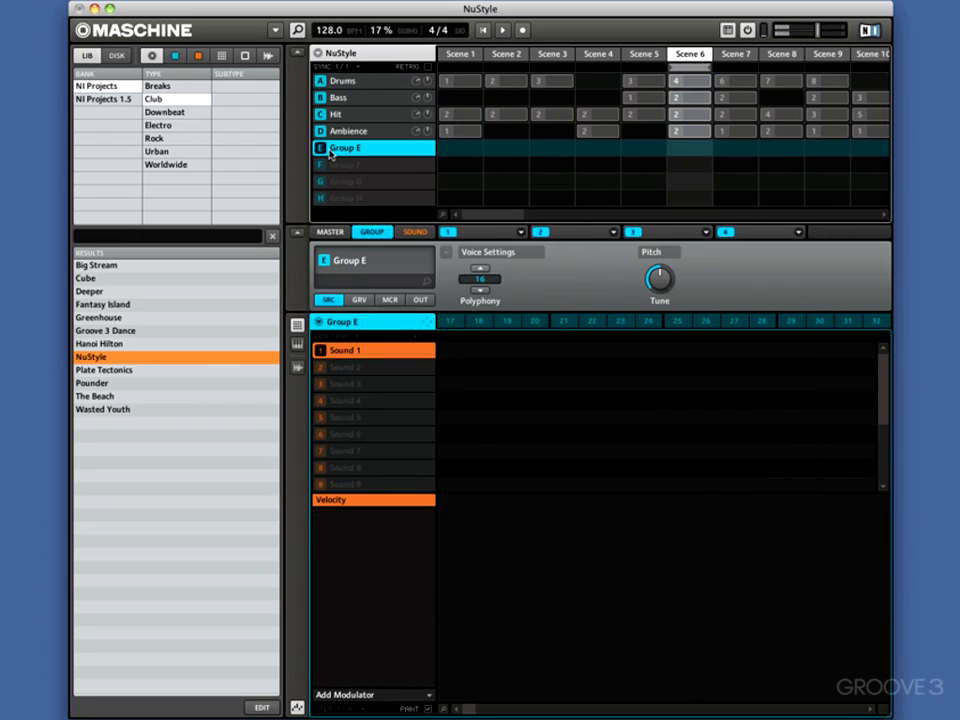
pyautogui.click(414, 233)
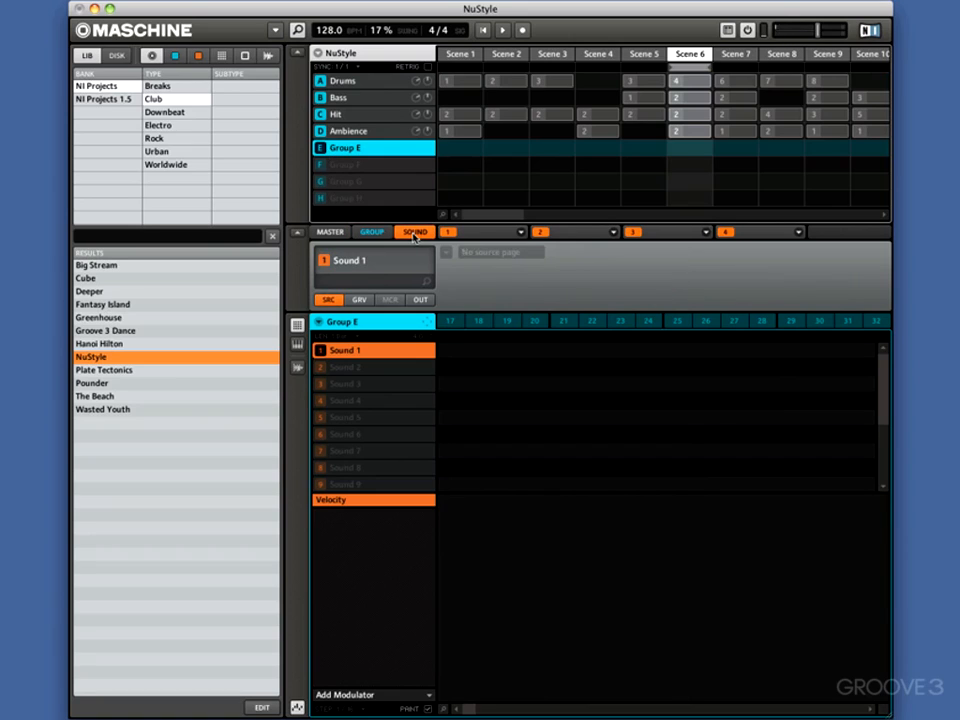
pyautogui.click(519, 236)
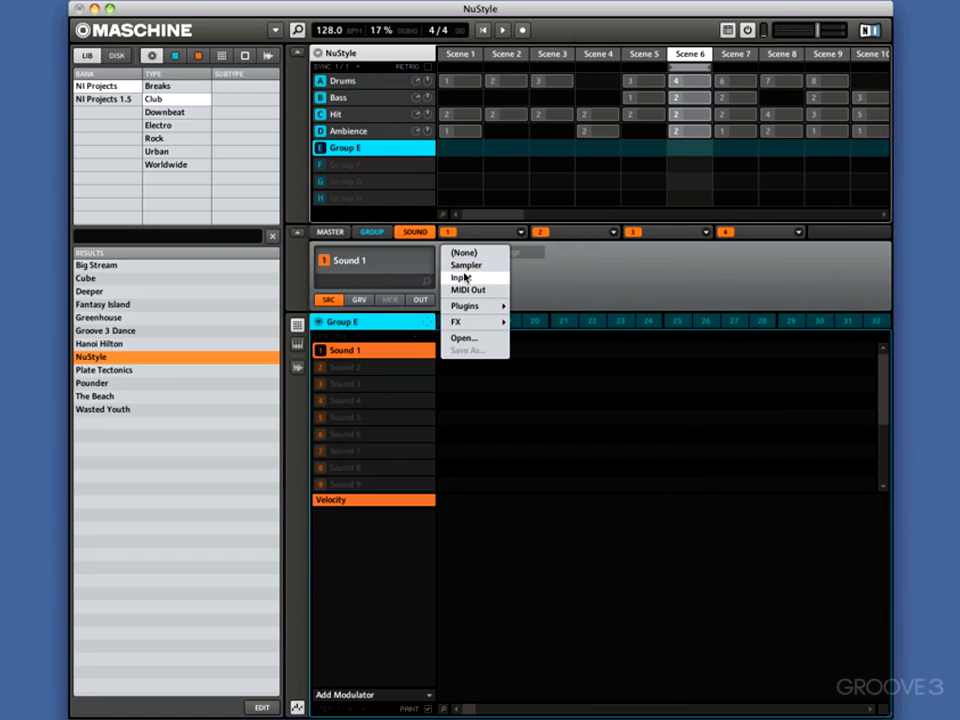
pyautogui.click(461, 277)
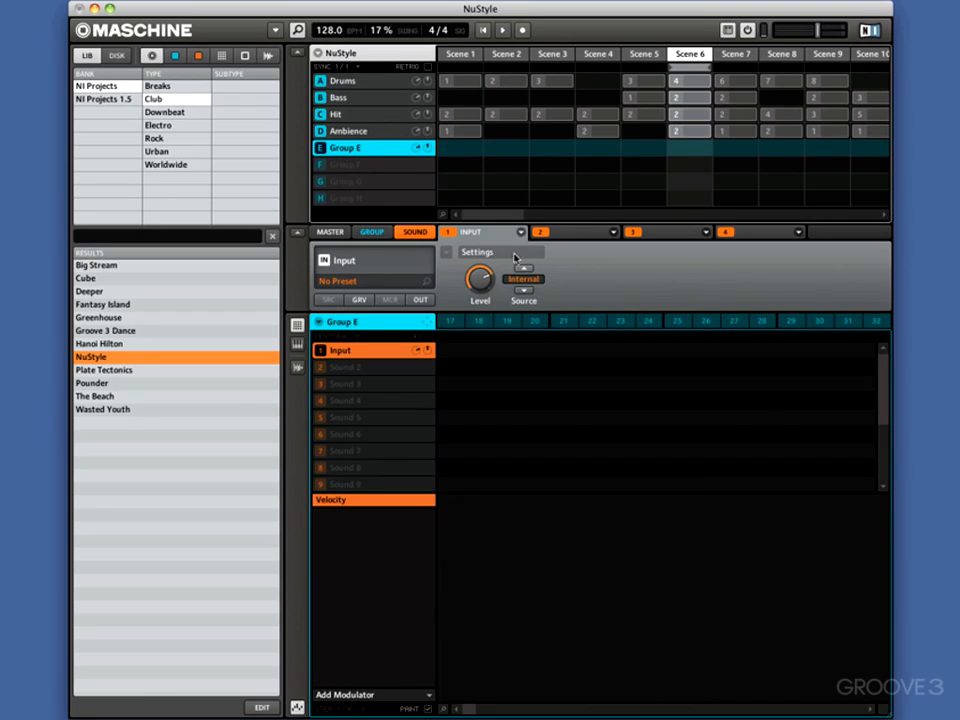
# Route the main output of Kick Roth 3 in the Drums group to E: Input
pyautogui.click(345, 81)
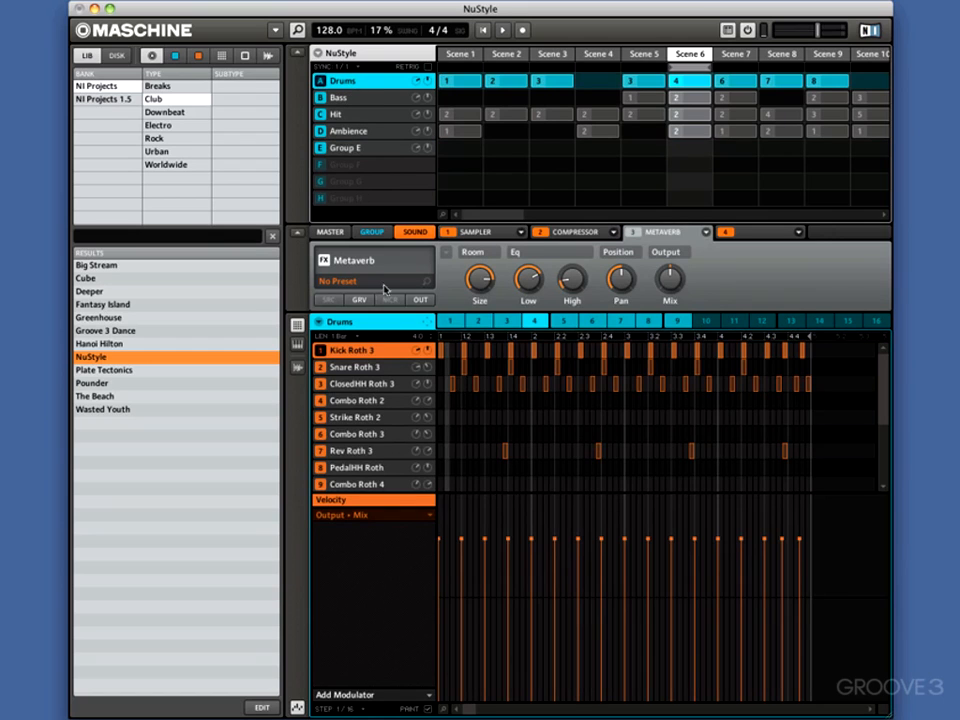
pyautogui.click(420, 300)
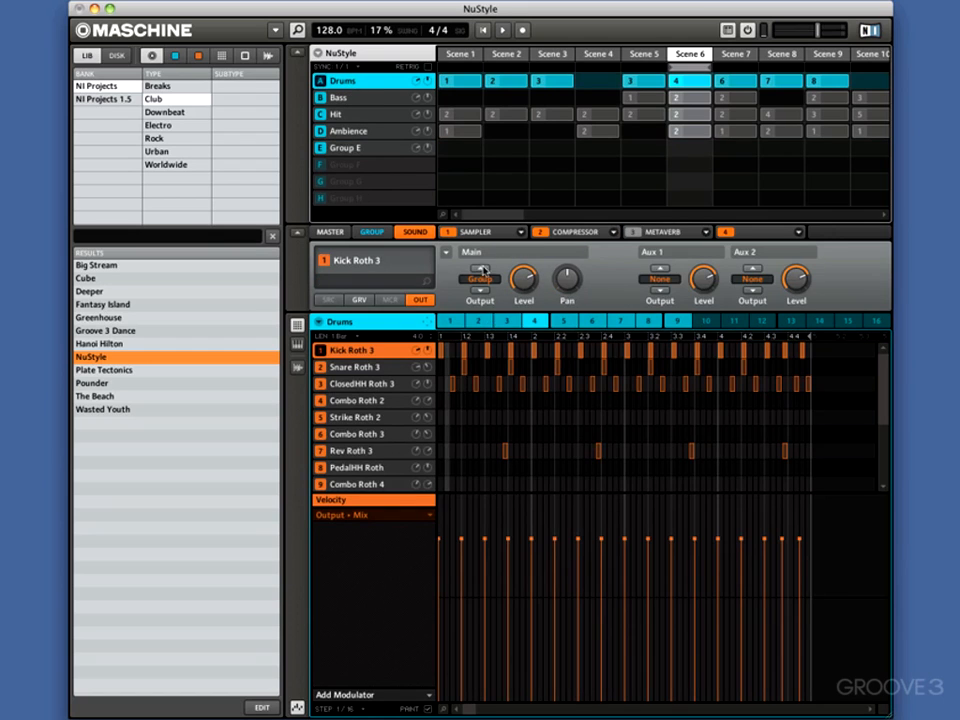
pyautogui.click(481, 280)
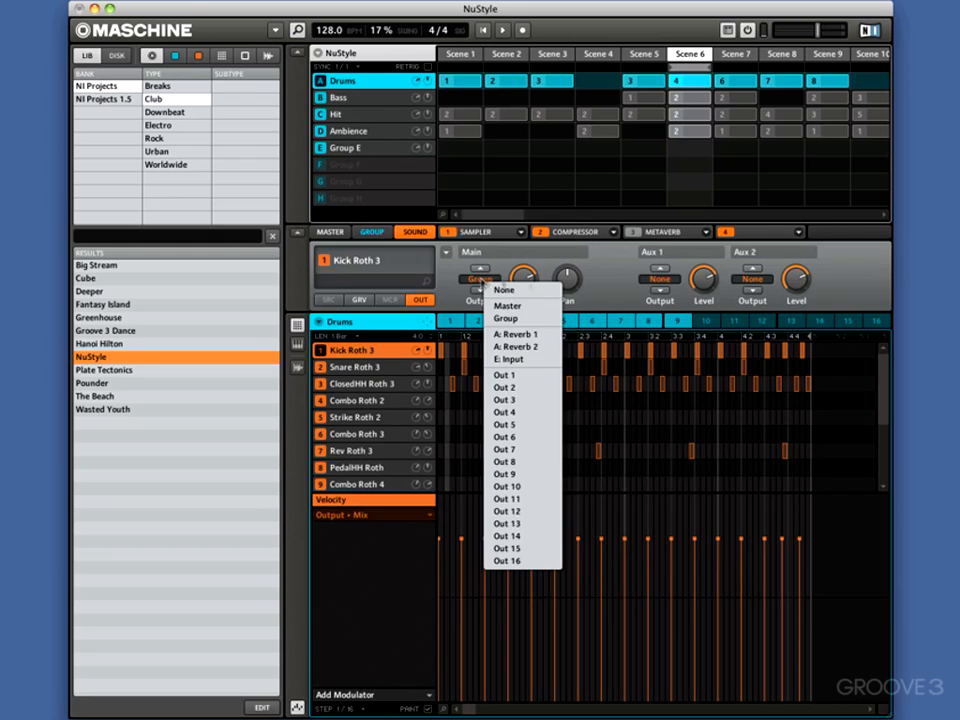
pyautogui.click(538, 360)
# Route the Bass group's main output to E: Input
pyautogui.click(362, 105)
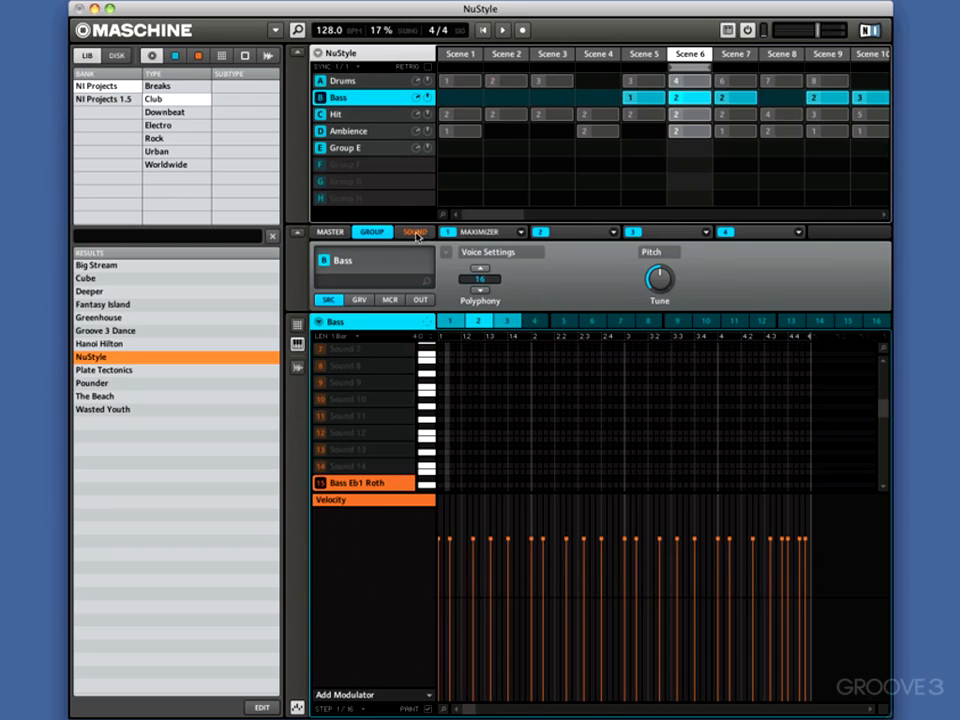
pyautogui.click(421, 300)
pyautogui.click(481, 280)
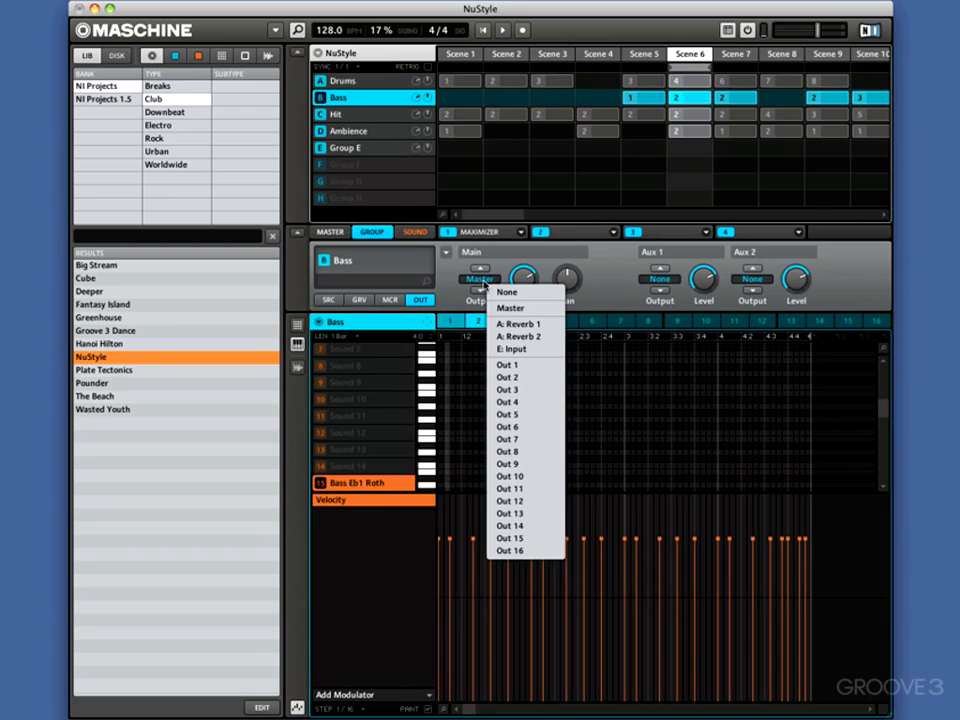
pyautogui.click(522, 350)
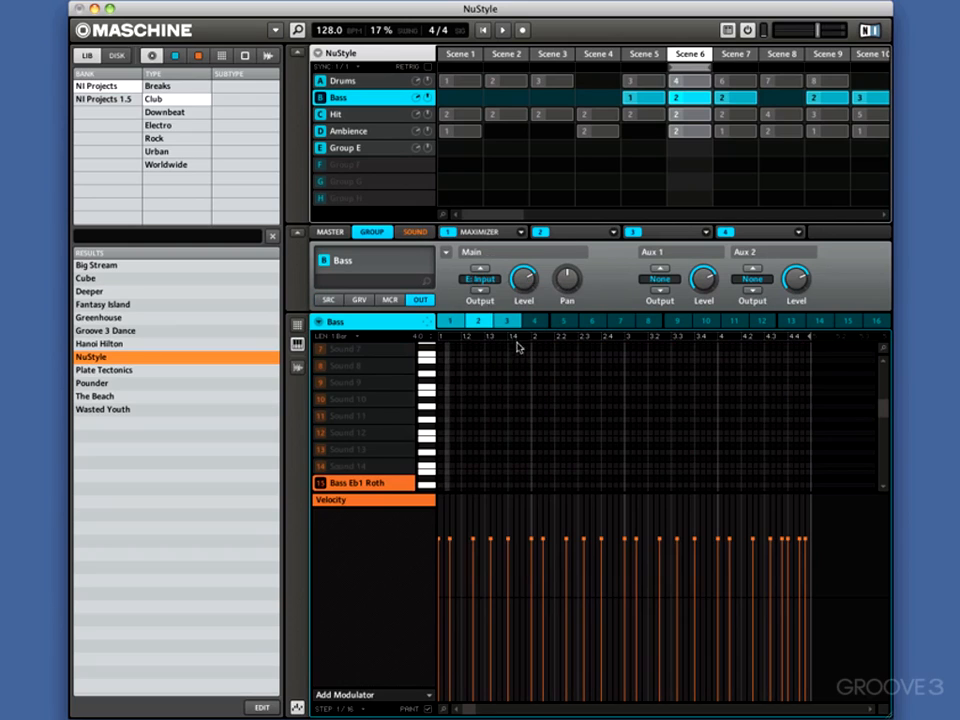
# Set the Drums group's main output to E: Input
pyautogui.click(362, 82)
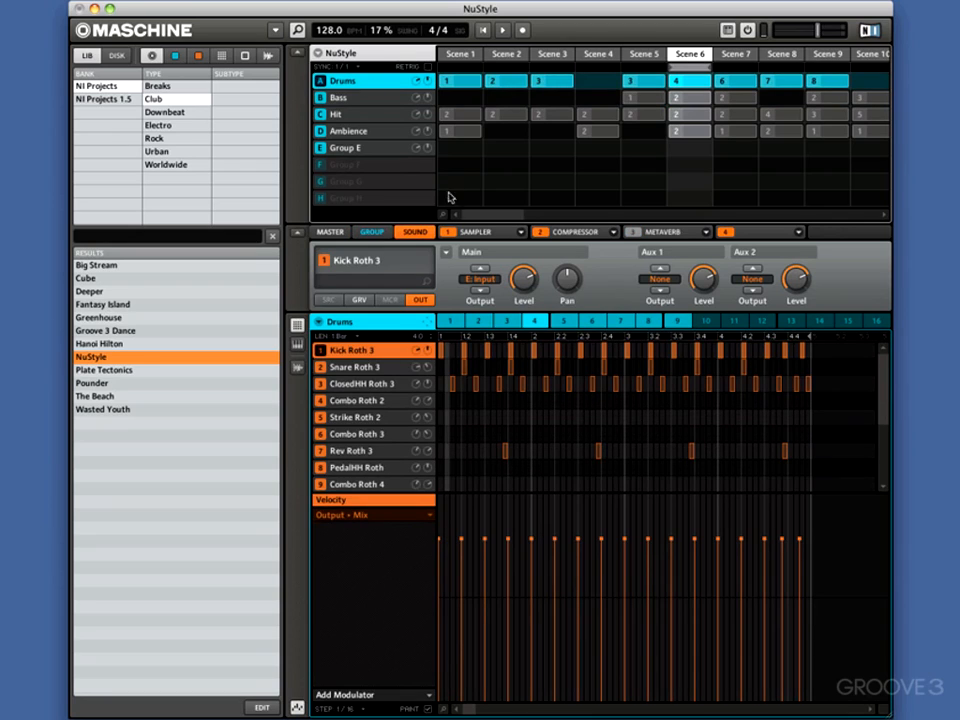
pyautogui.click(377, 234)
pyautogui.click(489, 285)
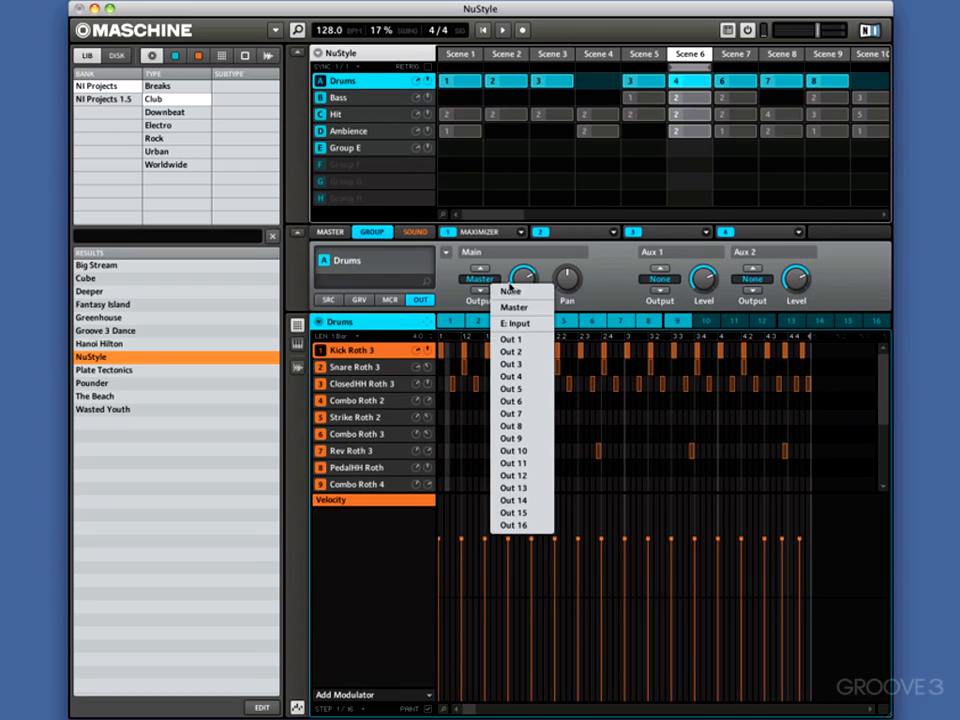
pyautogui.click(521, 325)
# Send the Hit group's main output to E: Input
pyautogui.click(351, 116)
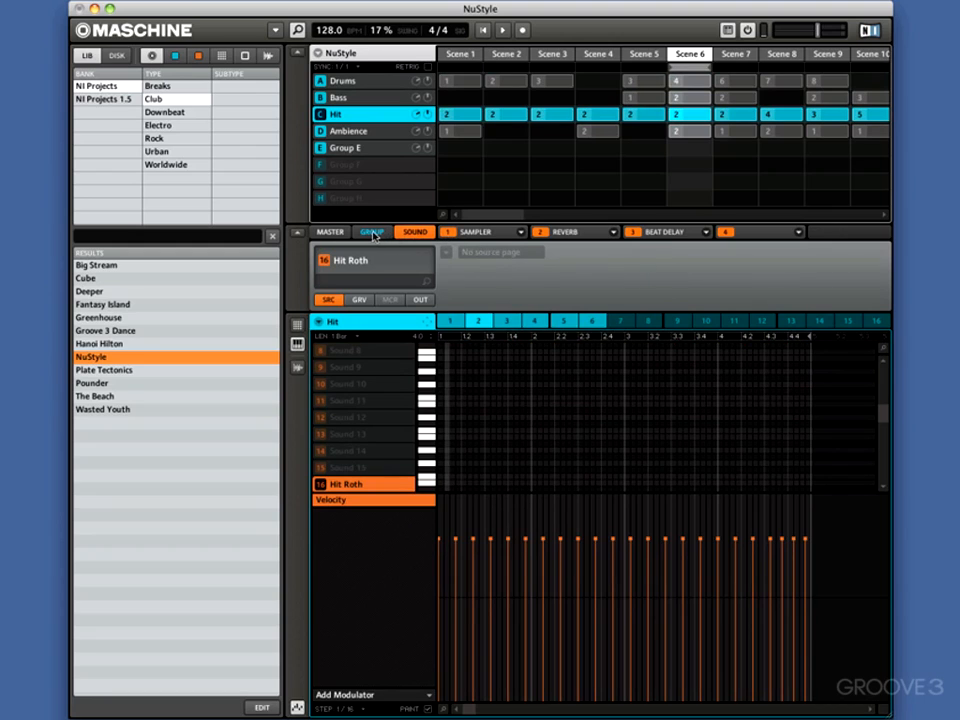
pyautogui.click(373, 234)
pyautogui.click(420, 299)
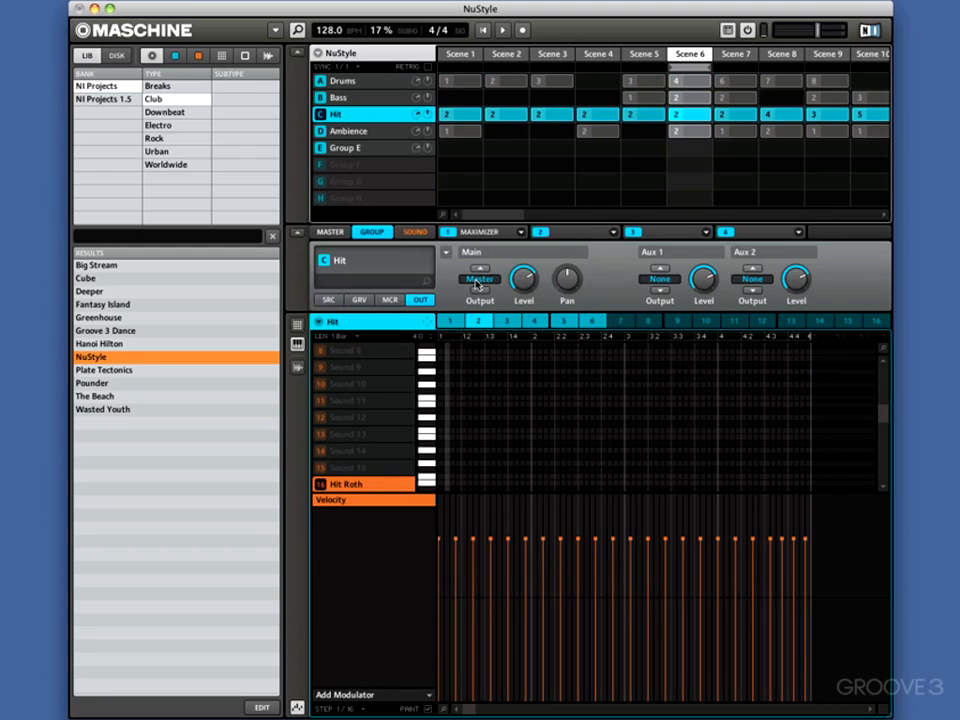
pyautogui.click(477, 285)
pyautogui.click(510, 344)
# Review the Drums group's output routing, and play the scene with Group E selected to hear the bus
pyautogui.click(355, 81)
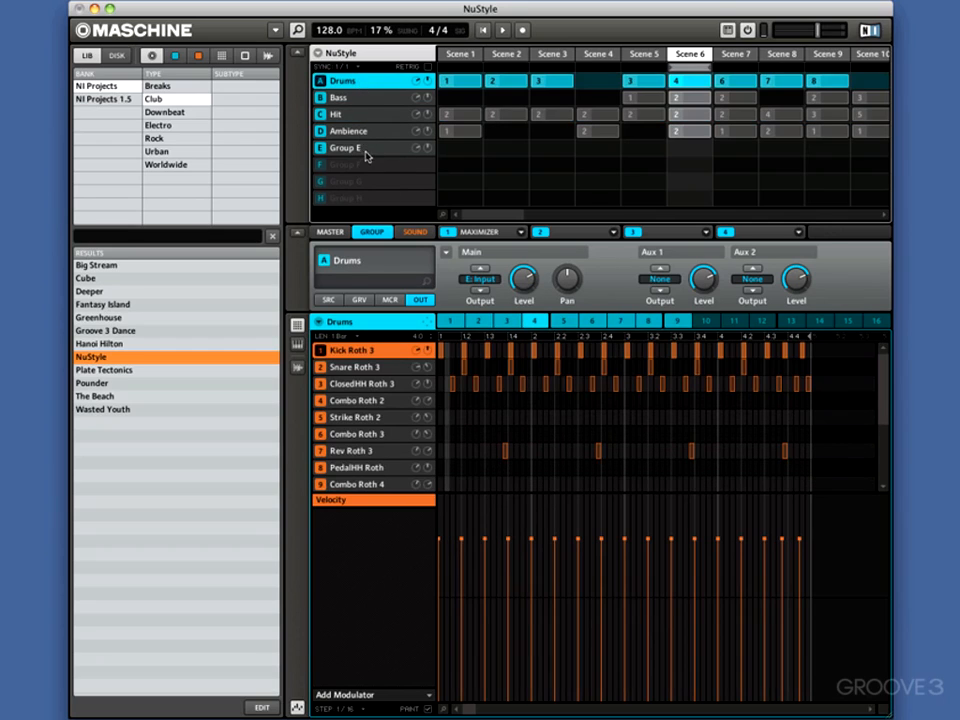
pyautogui.click(370, 150)
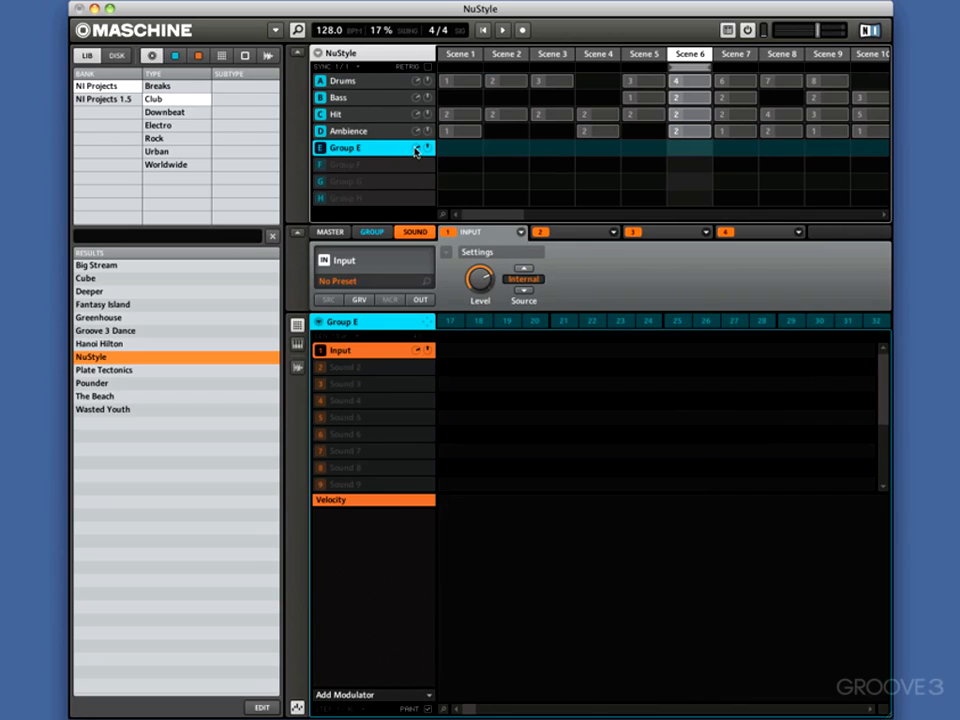
pyautogui.press('space')
# Load a Filter module into Group E's first group-level slot and lower its Cut frequency during playback
pyautogui.click(383, 234)
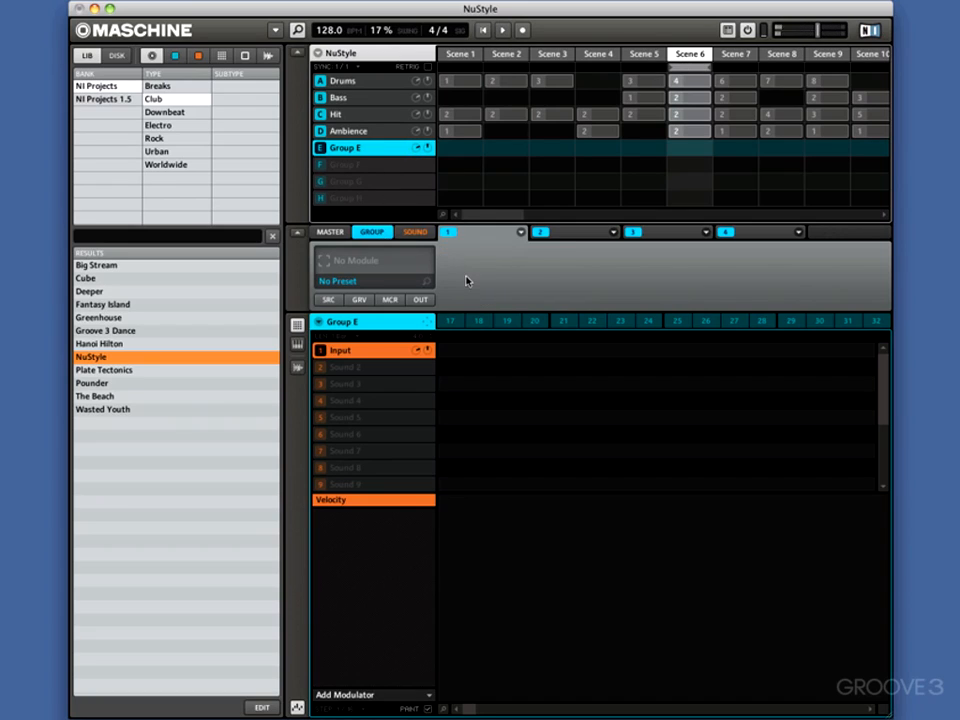
pyautogui.click(520, 233)
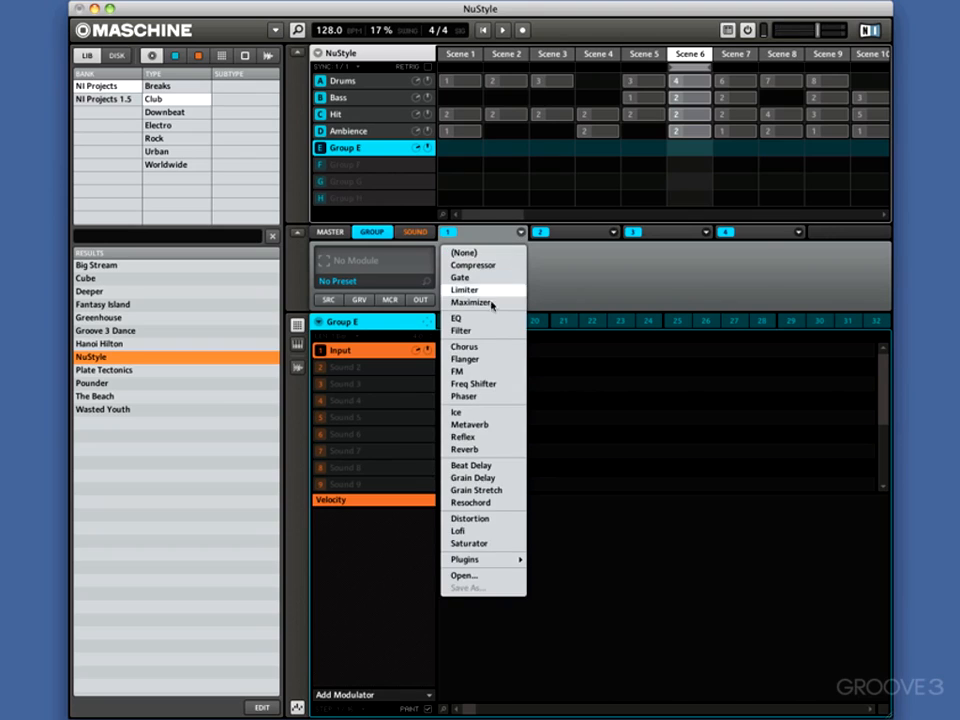
pyautogui.click(488, 330)
pyautogui.moveTo(528, 283)
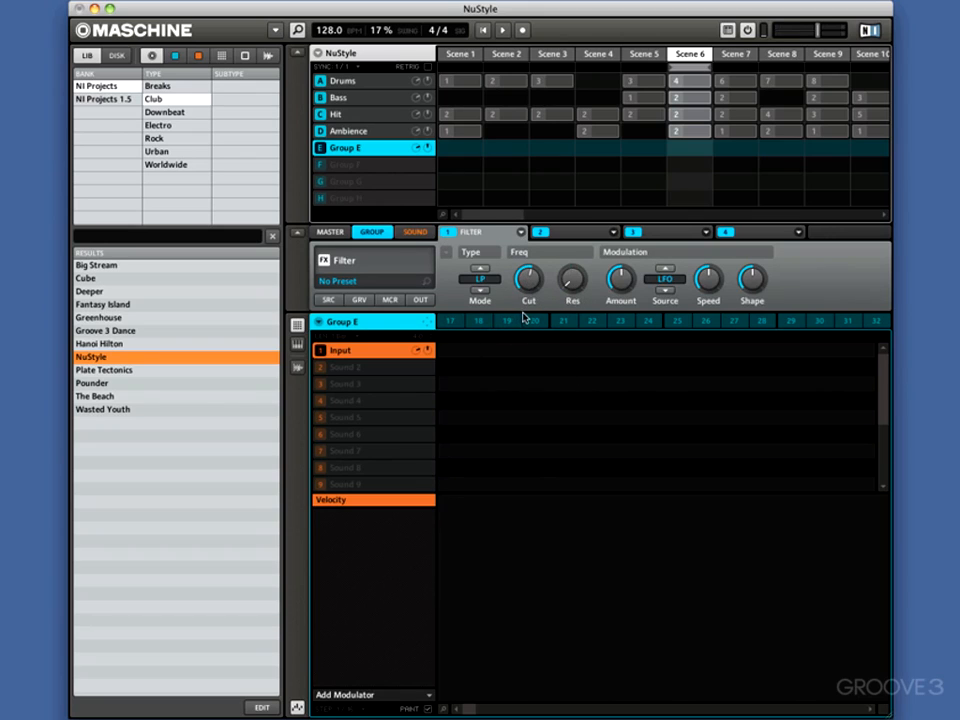
pyautogui.press('space')
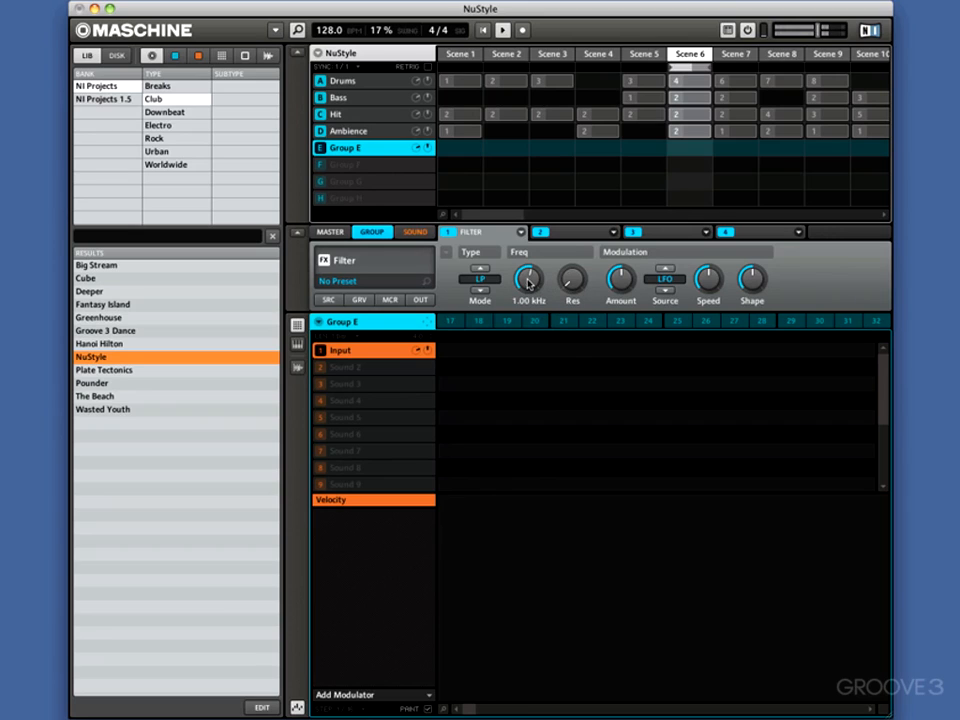
pyautogui.moveTo(529, 283)
pyautogui.mouseDown()
pyautogui.moveTo(526, 250)
pyautogui.moveTo(521, 313)
pyautogui.moveTo(519, 272)
pyautogui.moveTo(523, 300)
pyautogui.mouseUp()
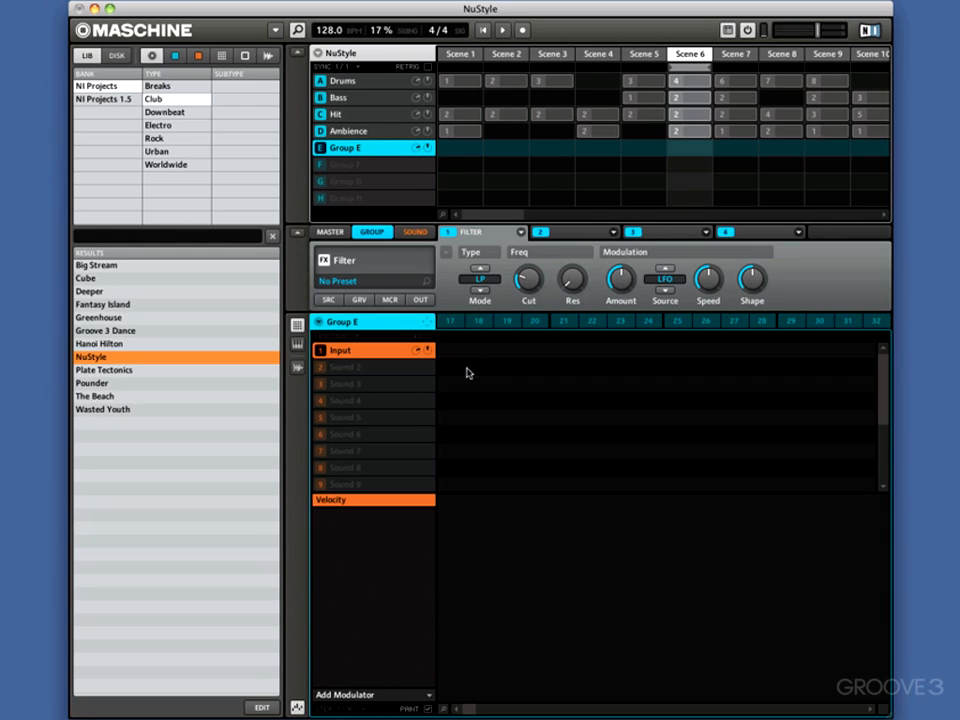
# Create pattern 17 for Group E in Scene 6 and extend it to four bars
pyautogui.click(455, 321)
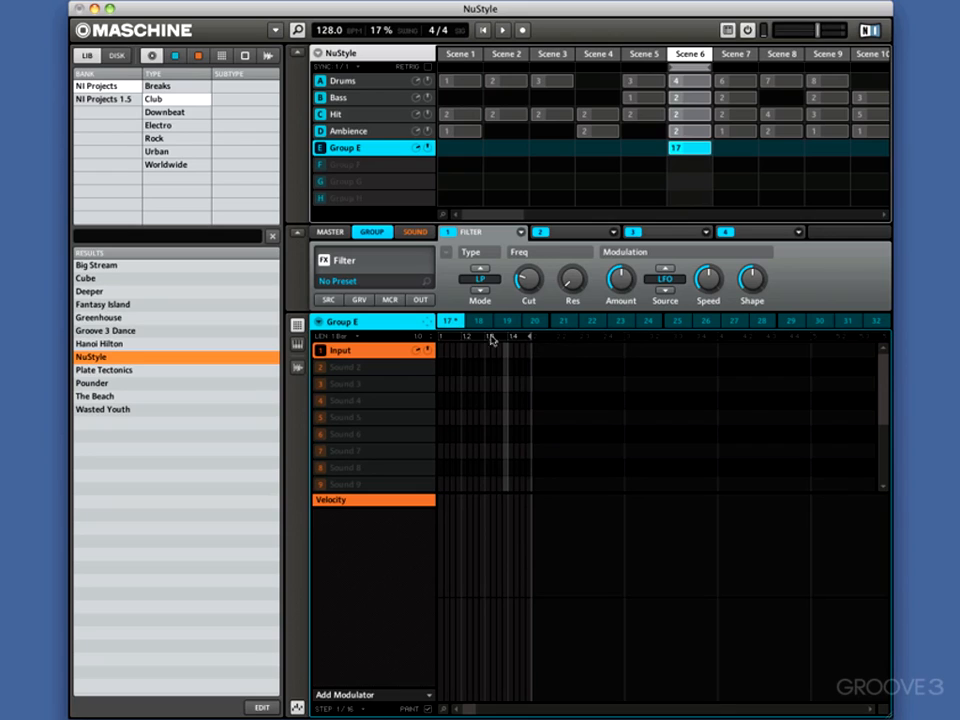
pyautogui.moveTo(529, 341); pyautogui.dragTo(795, 343)
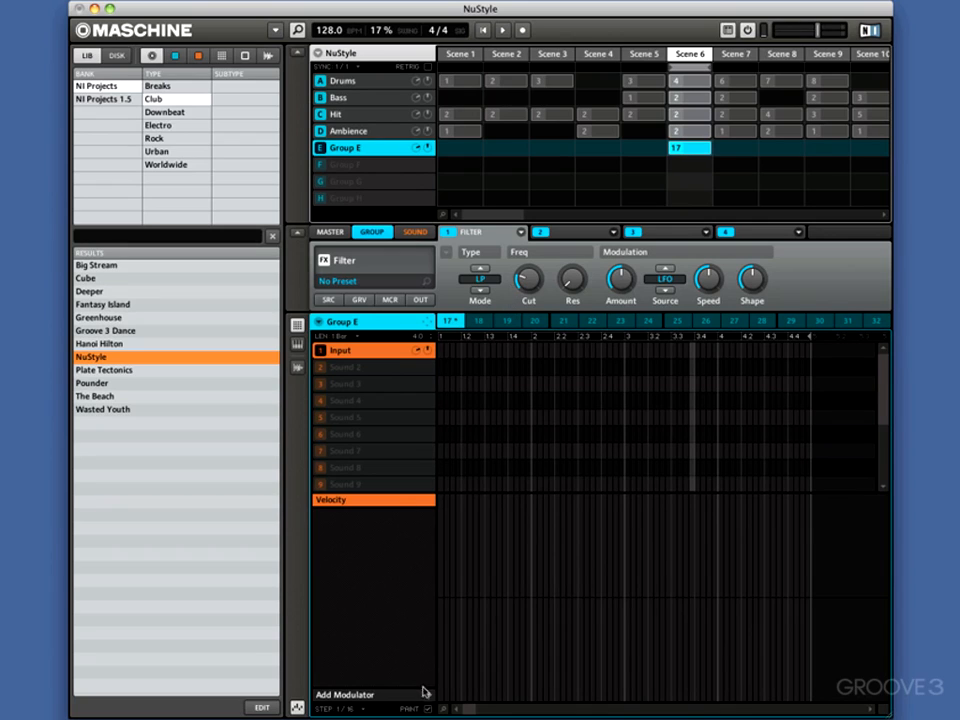
# Add a Filter Cut modulation lane to pattern 17, draw a curve rising from centre to maximum across four bars, and play it from the start
pyautogui.click(429, 698)
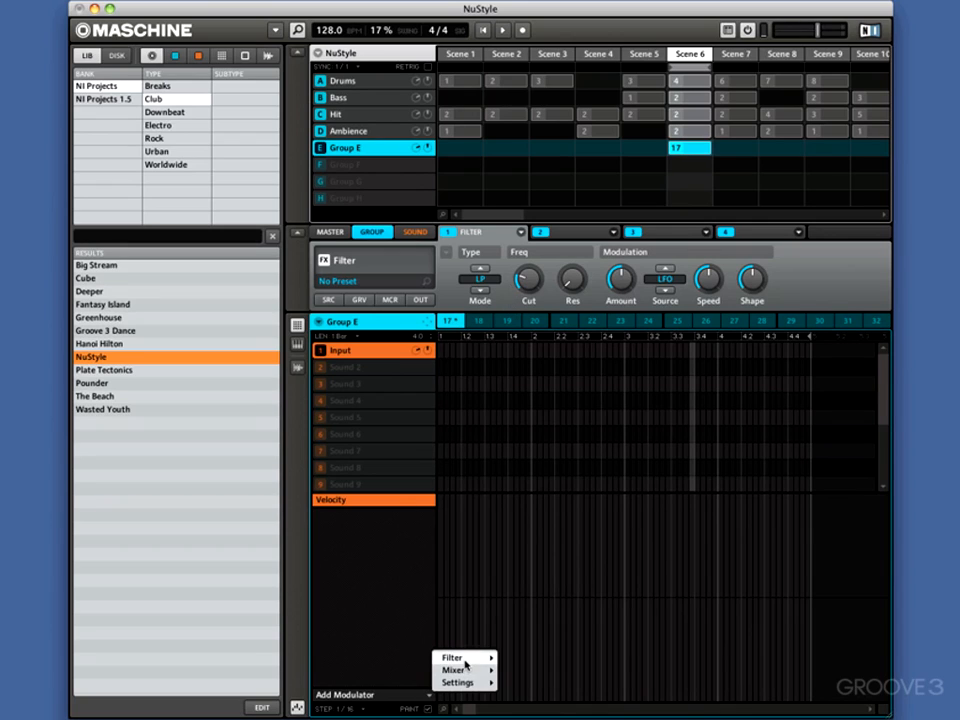
pyautogui.moveTo(465, 658)
pyautogui.click(531, 648)
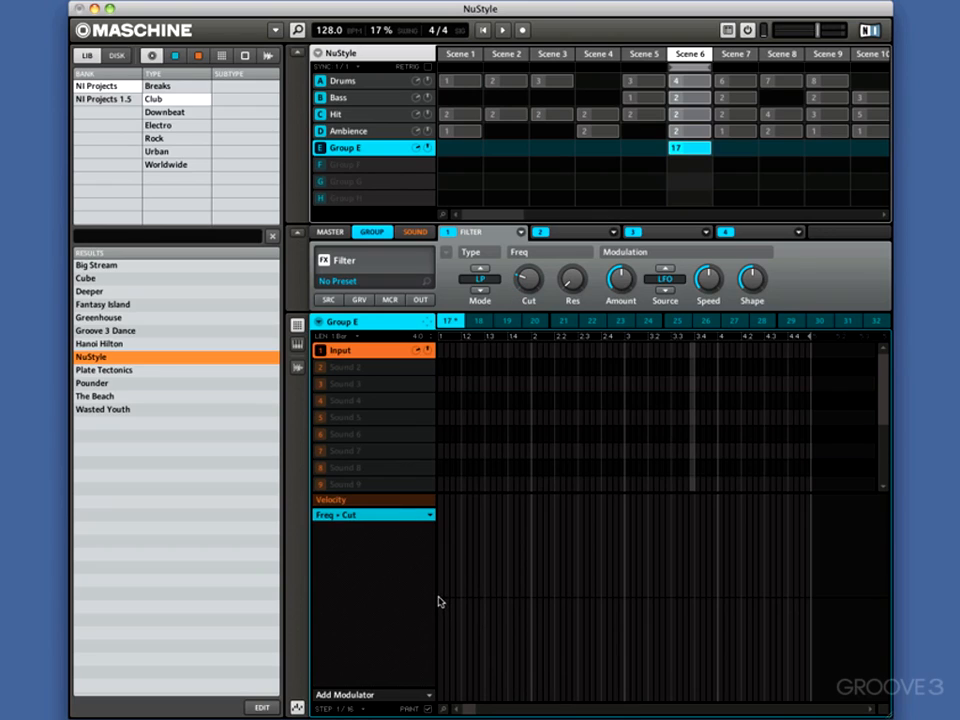
pyautogui.moveTo(439, 602)
pyautogui.mouseDown()
pyautogui.moveTo(697, 563)
pyautogui.moveTo(812, 501)
pyautogui.mouseUp()
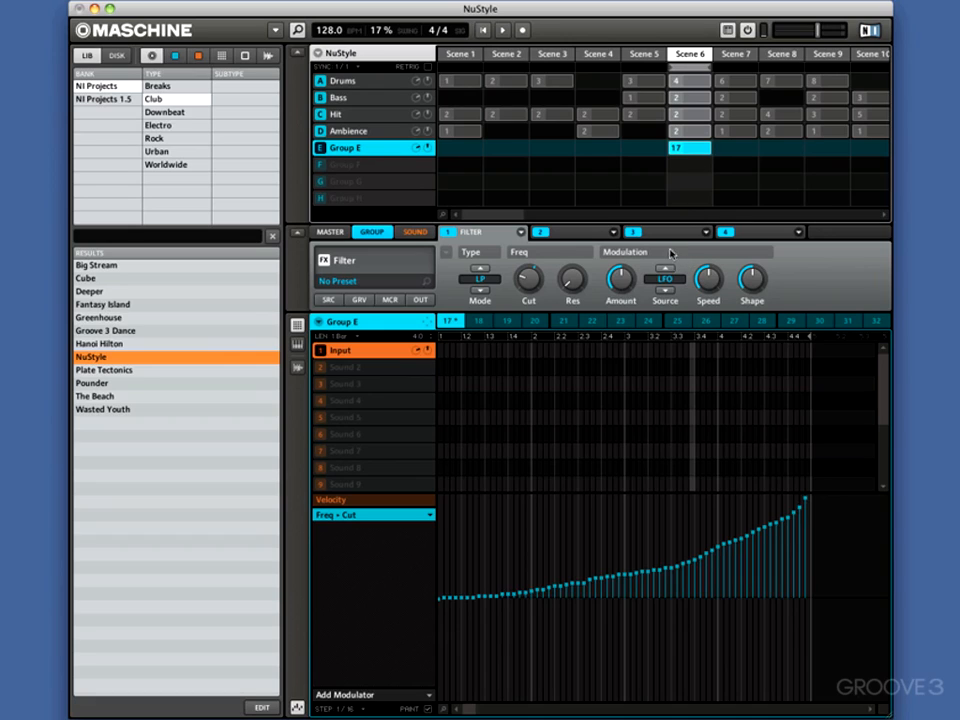
pyautogui.click(485, 32)
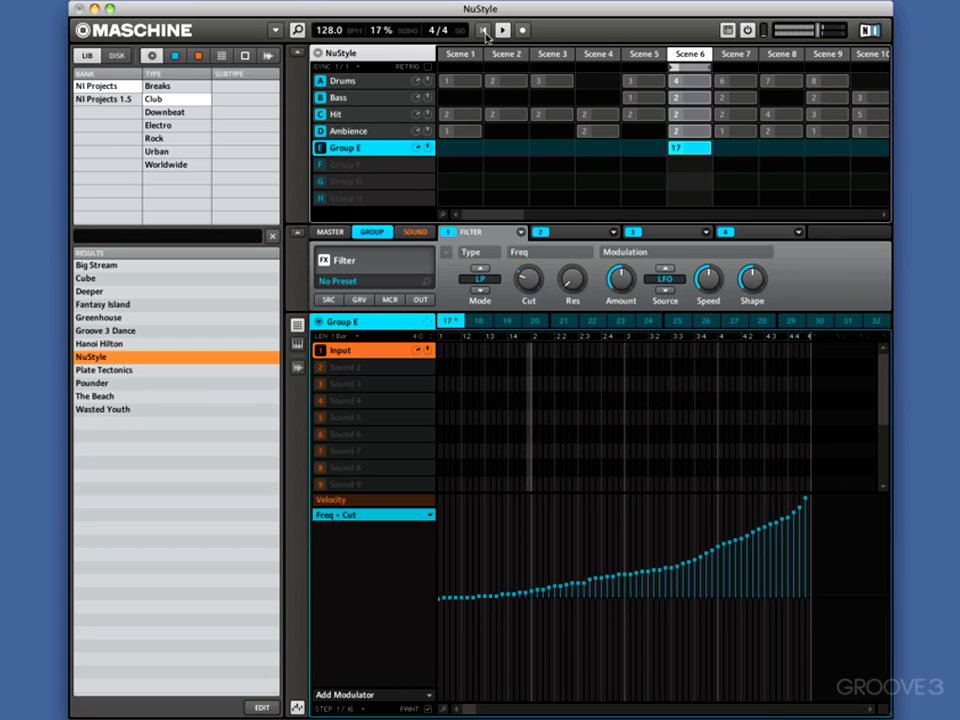
# Extend the loop range to cover Scenes 6 and 7 and play it
pyautogui.click(716, 67)
pyautogui.click(708, 67)
pyautogui.press('space')
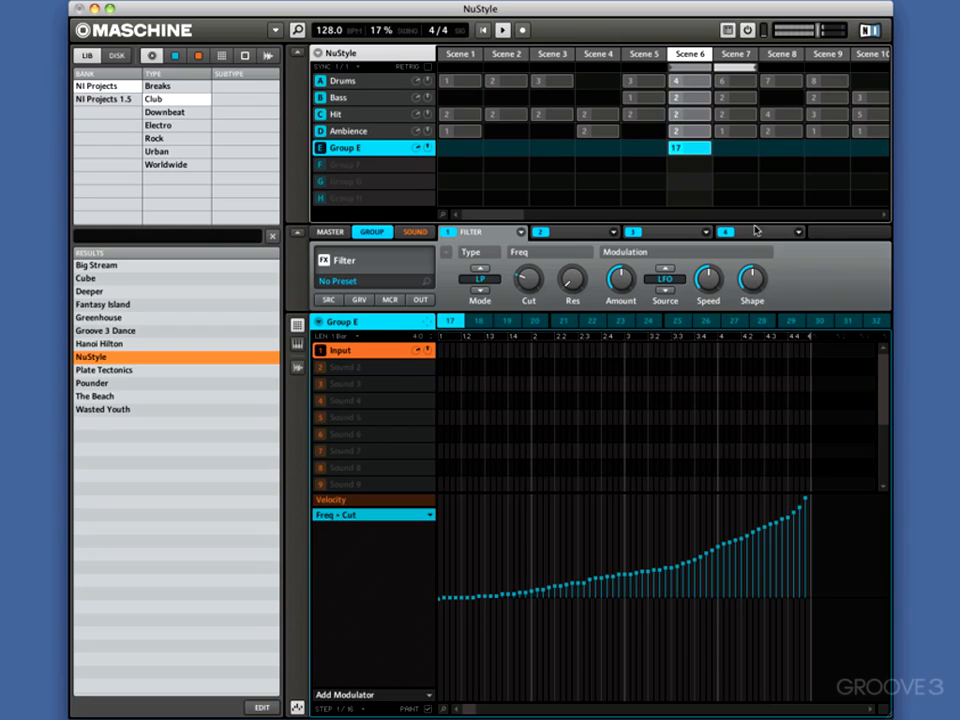
# Create pattern 18 for Group E in Scene 7 with Filter Cut modulation painted at maximum throughout, and play from the loop start
pyautogui.click(729, 150)
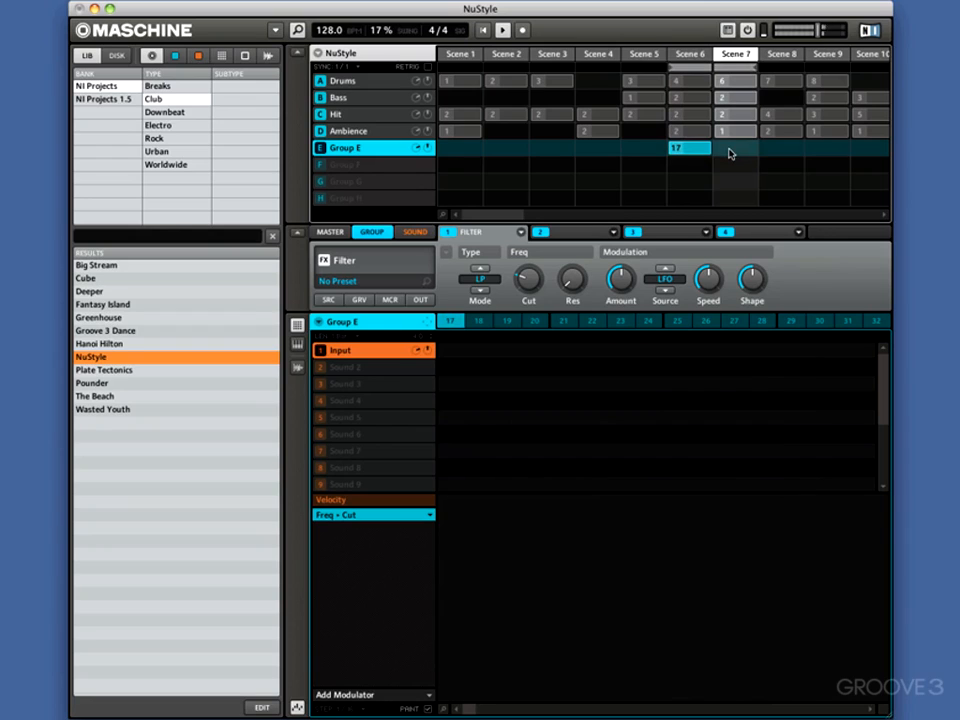
pyautogui.click(479, 321)
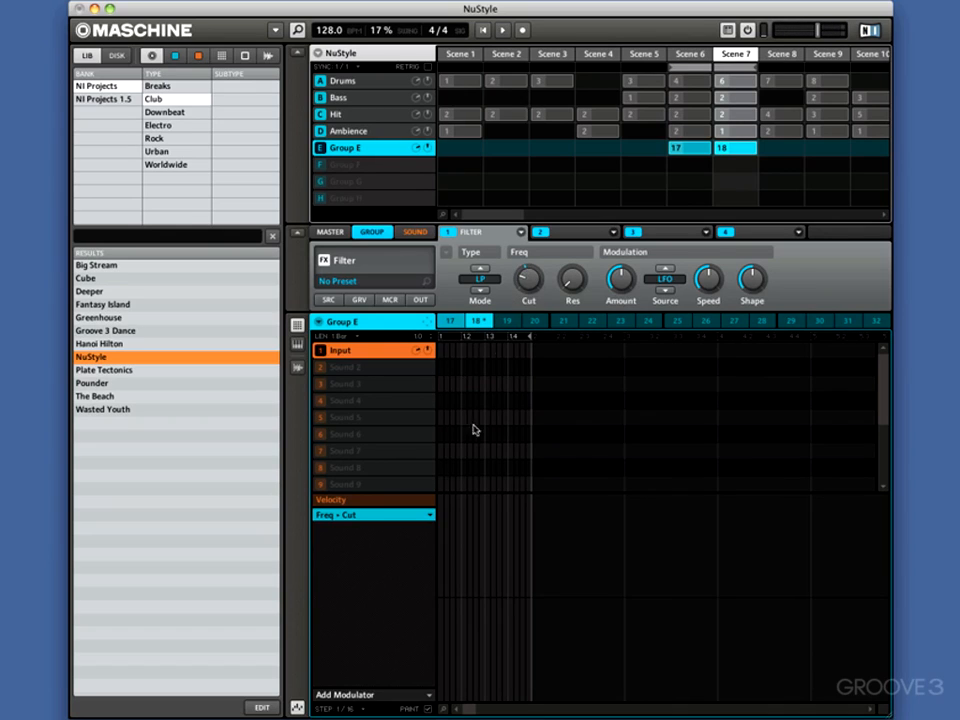
pyautogui.click(428, 698)
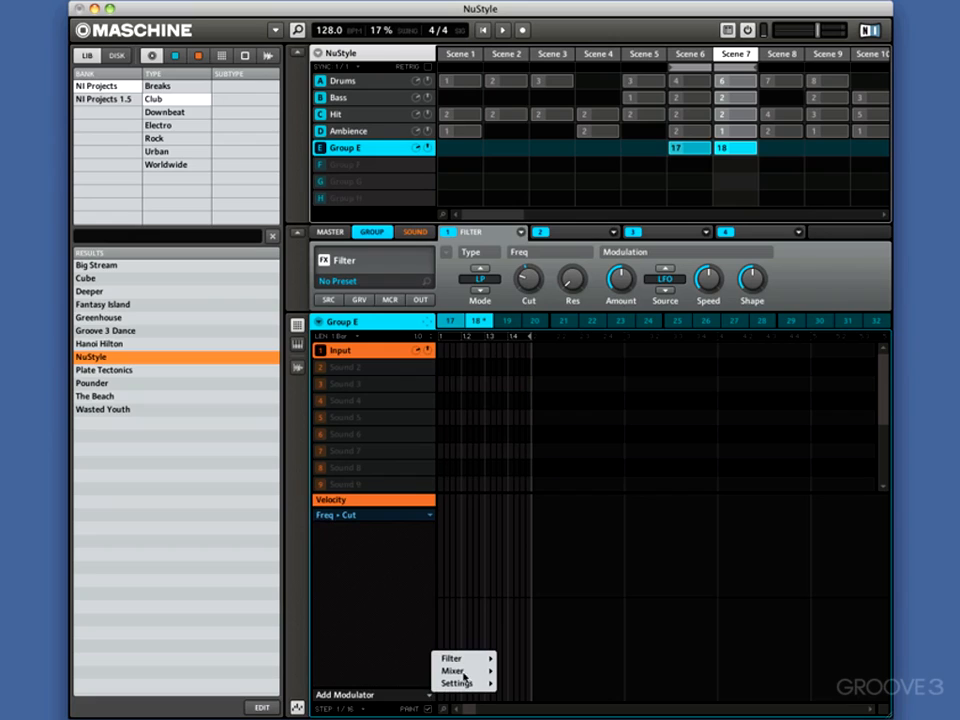
pyautogui.moveTo(463, 662)
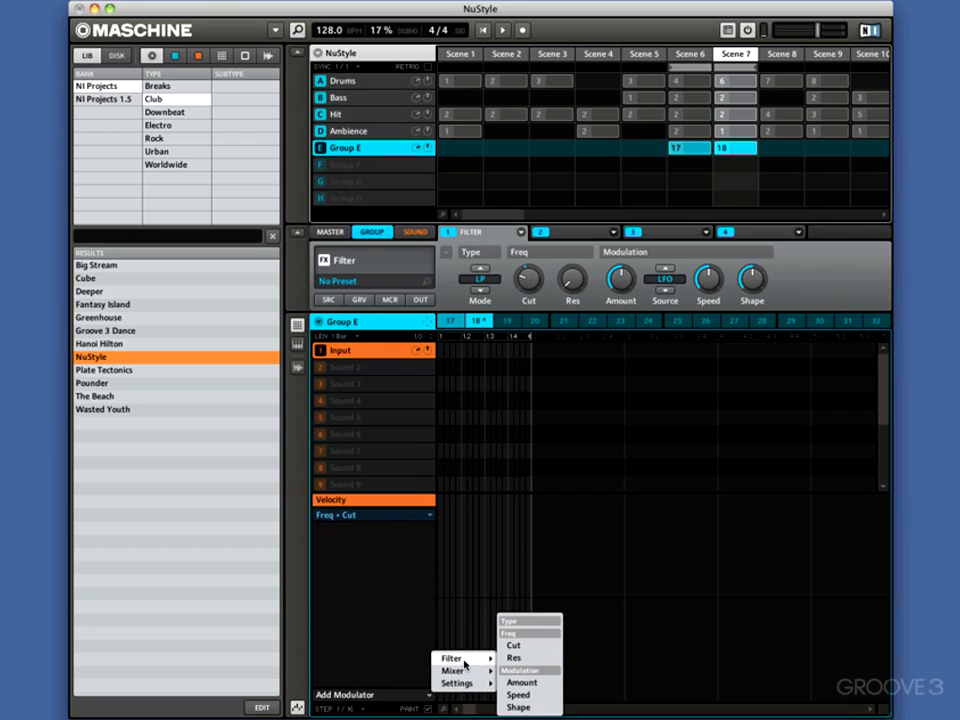
pyautogui.click(514, 645)
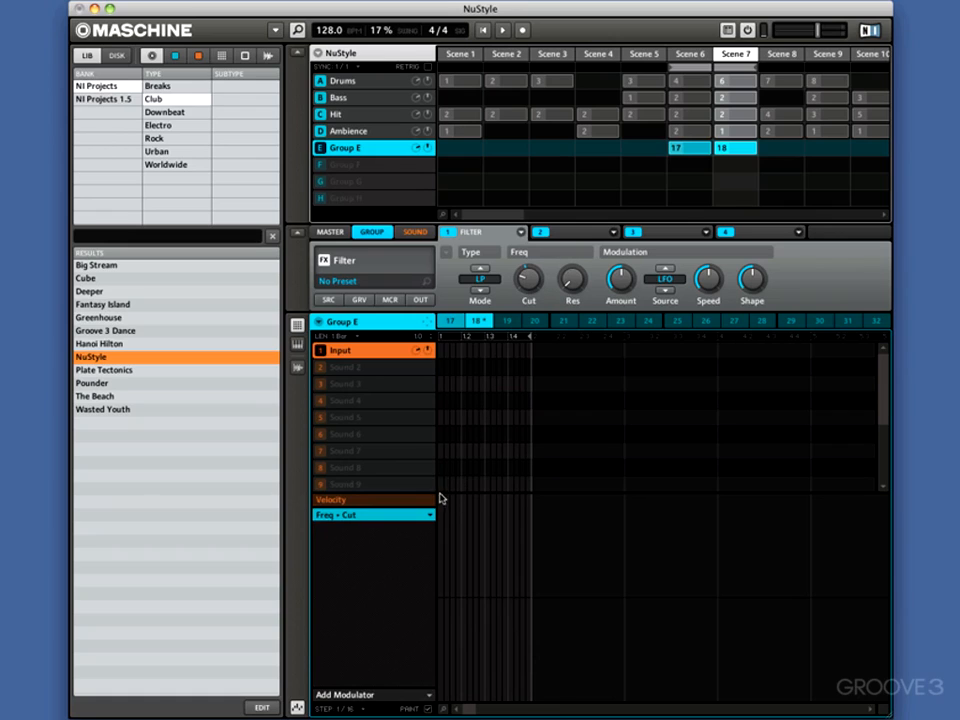
pyautogui.moveTo(438, 500); pyautogui.dragTo(531, 499)
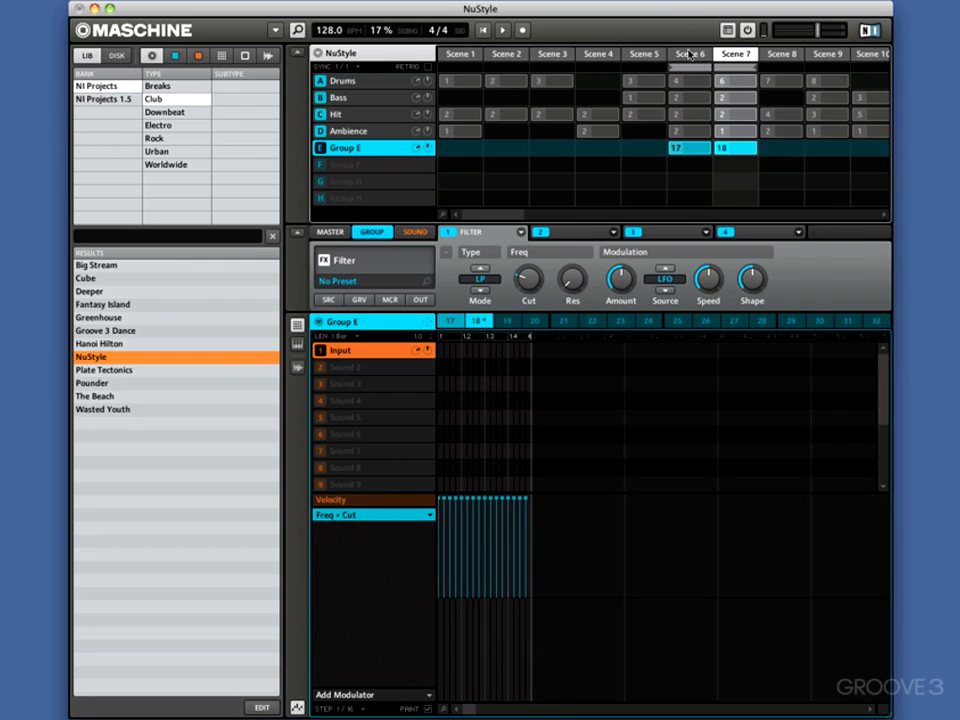
pyautogui.click(486, 31)
# Assign Group E's pattern 18 to Scene 5 and Scene 4
pyautogui.click(645, 152)
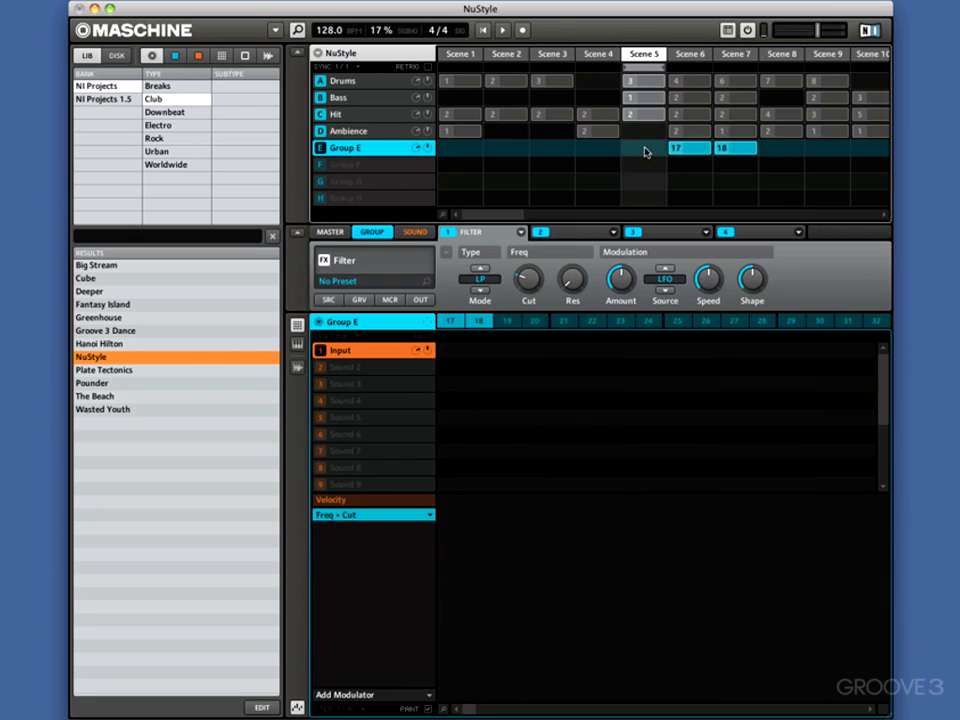
pyautogui.click(476, 321)
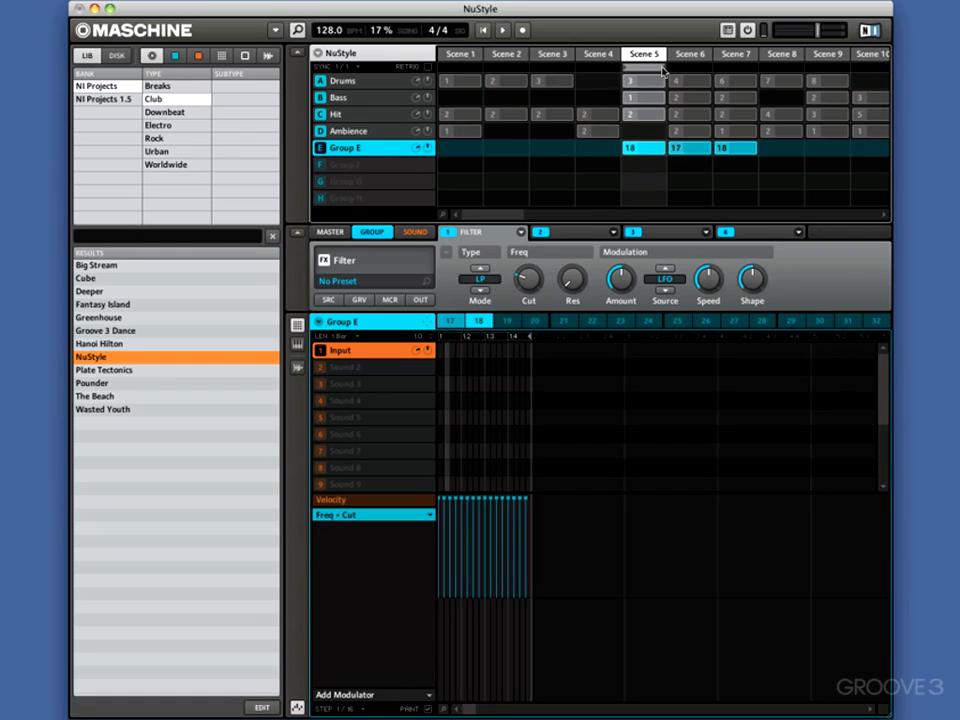
pyautogui.click(595, 152)
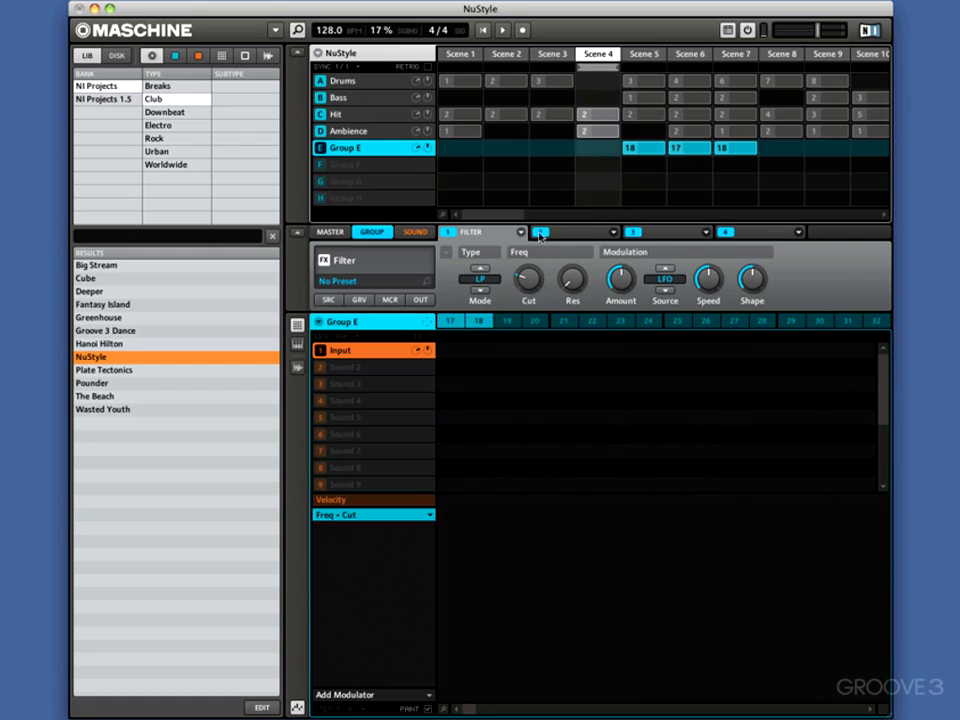
pyautogui.click(480, 321)
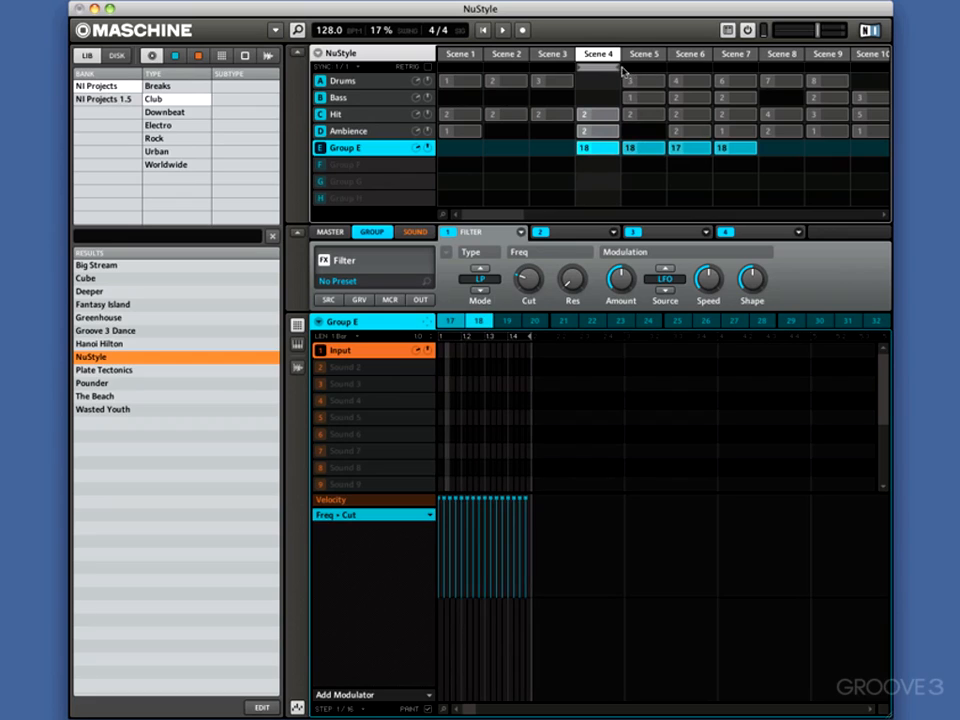
# Extend the loop range from Scene 4 through Scene 7 and start playback
pyautogui.moveTo(620, 70); pyautogui.dragTo(745, 72)
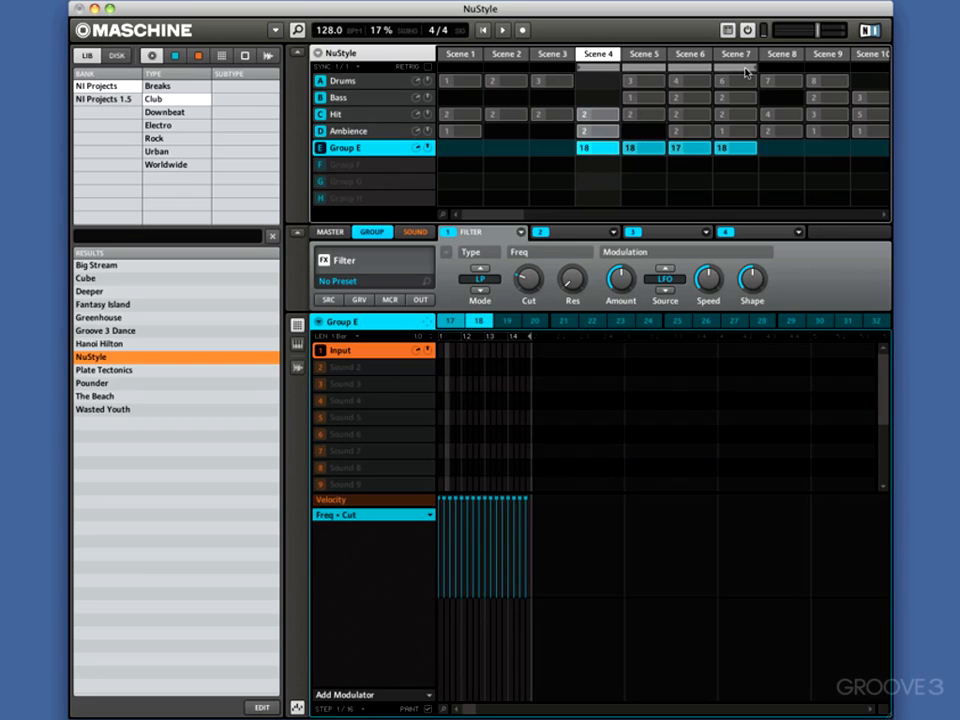
pyautogui.click(501, 31)
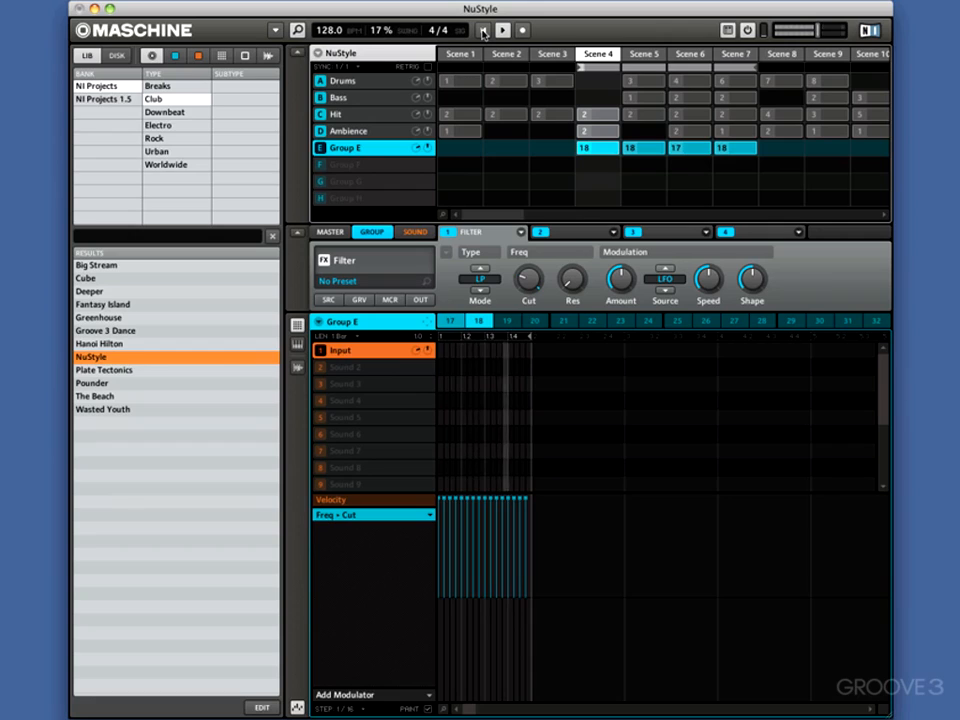